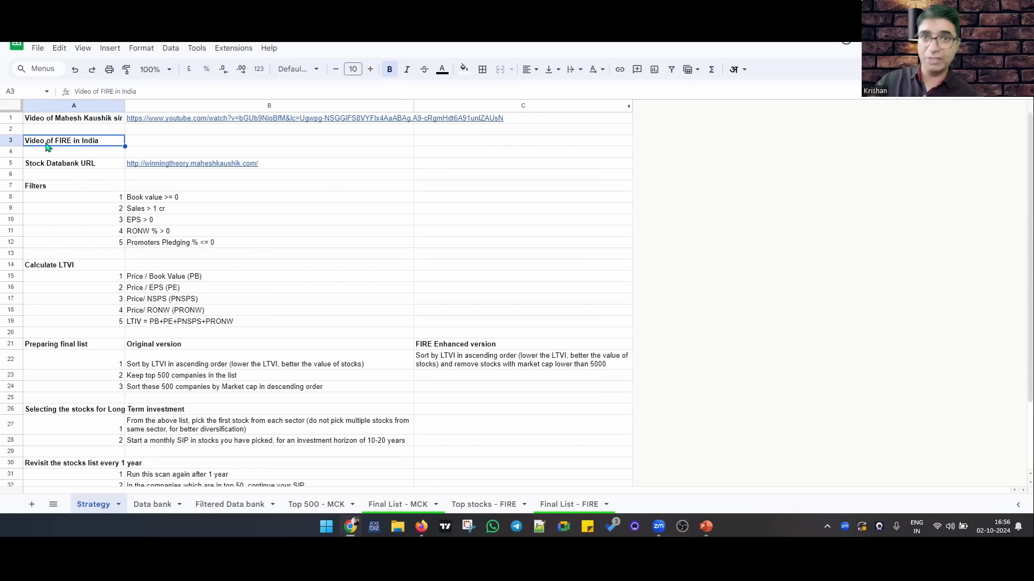
Review the stock databank URL and the five entries under Filters on the Strategy sheet, from book value to promoters pledging.
key("Down")
key("Down")
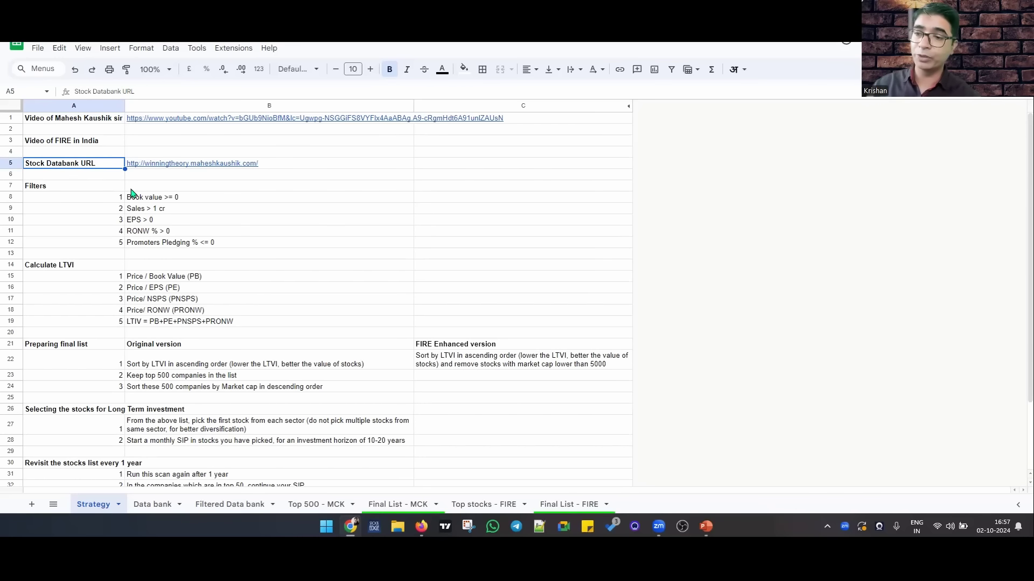
mouse_move(164, 165)
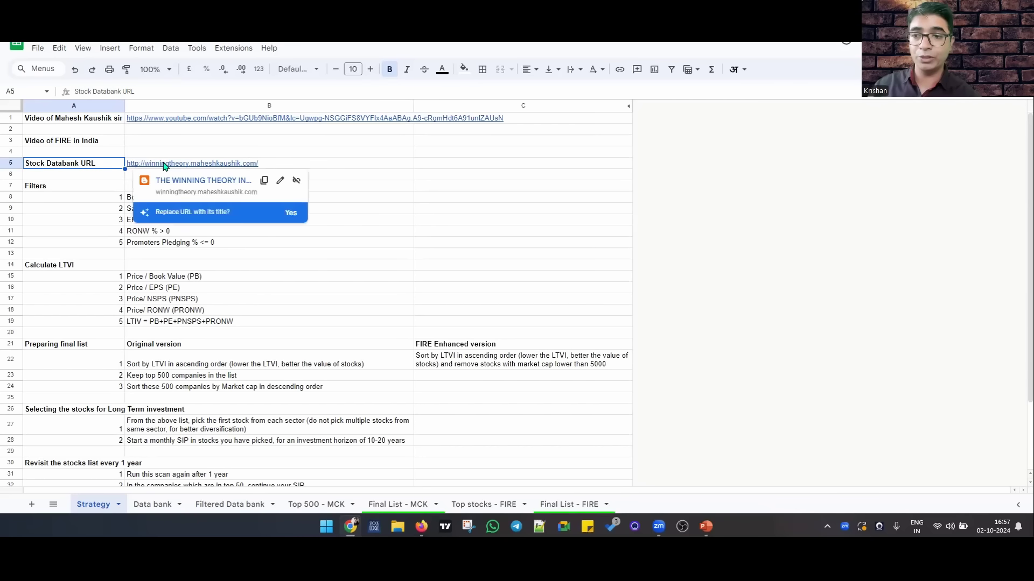
left_click(38, 186)
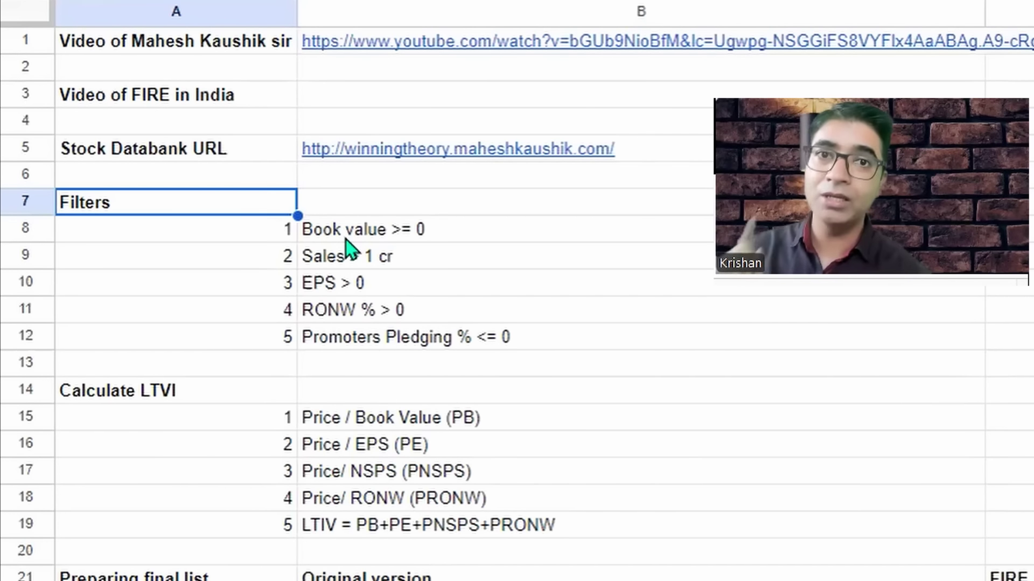
left_click(326, 262)
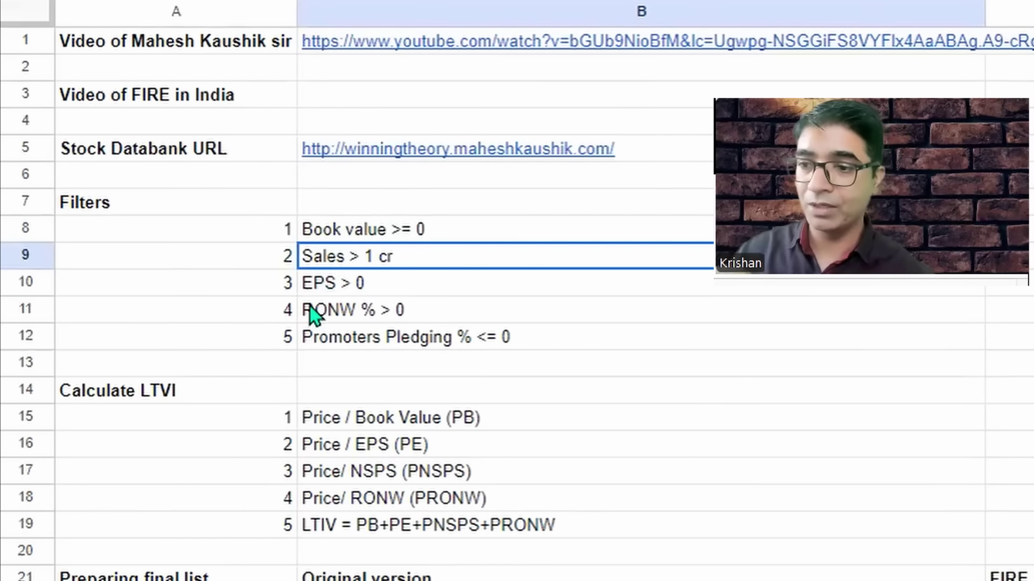
left_click(326, 292)
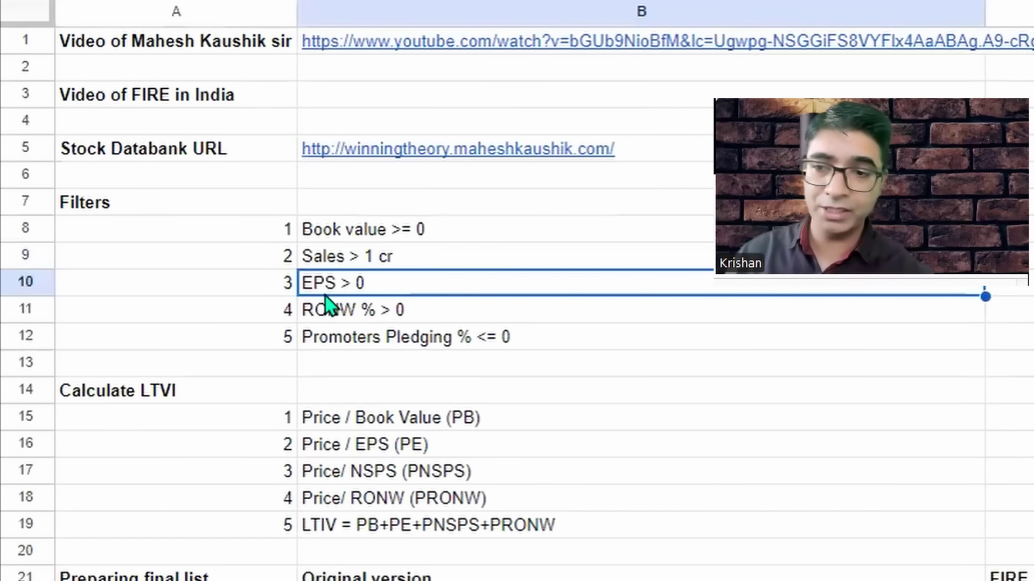
left_click(327, 320)
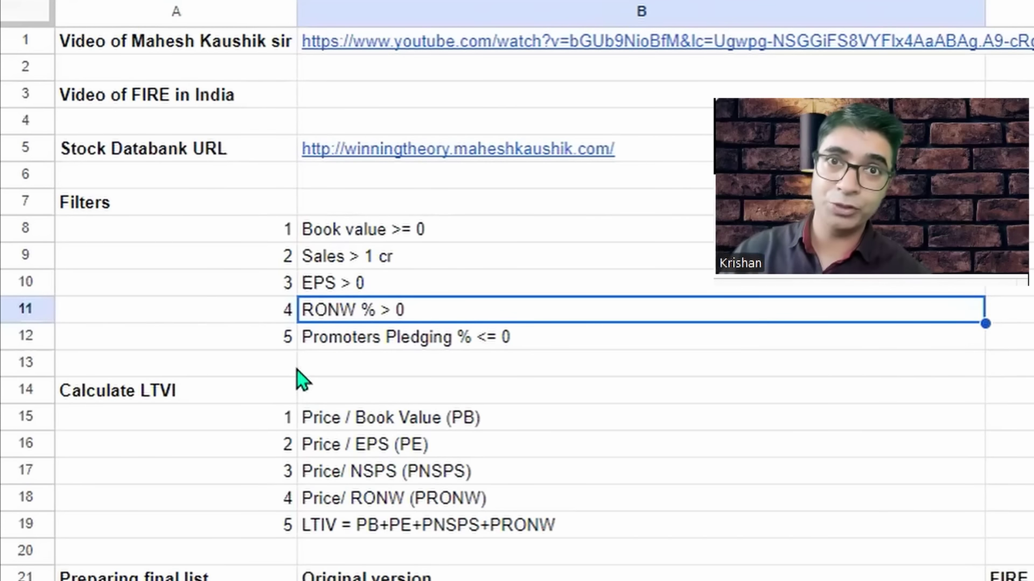
left_click(339, 347)
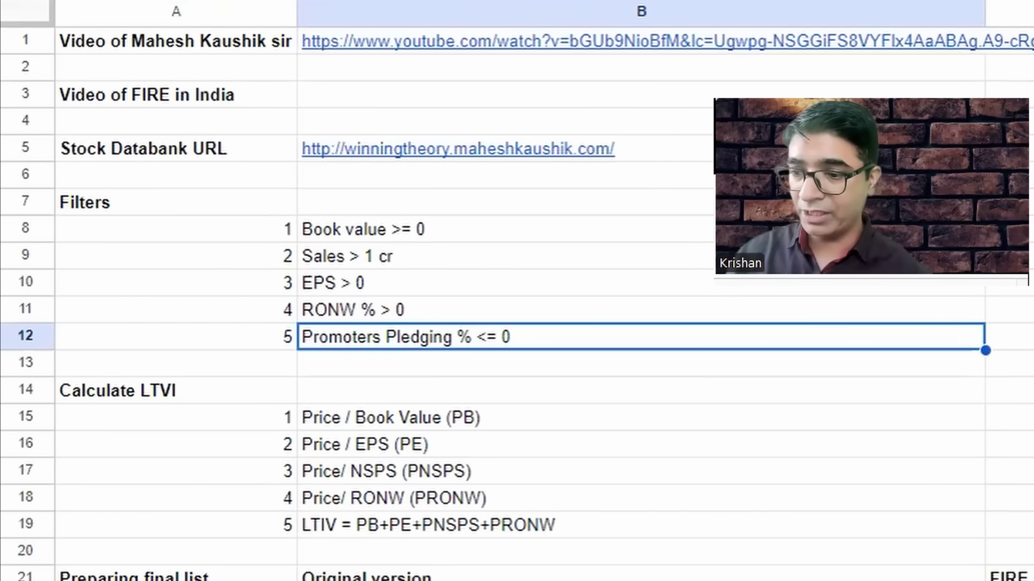
Open the Data bank sheet and examine its source link, stock count, download date and the numbered filter parameters above the headers.
left_click(240, 579)
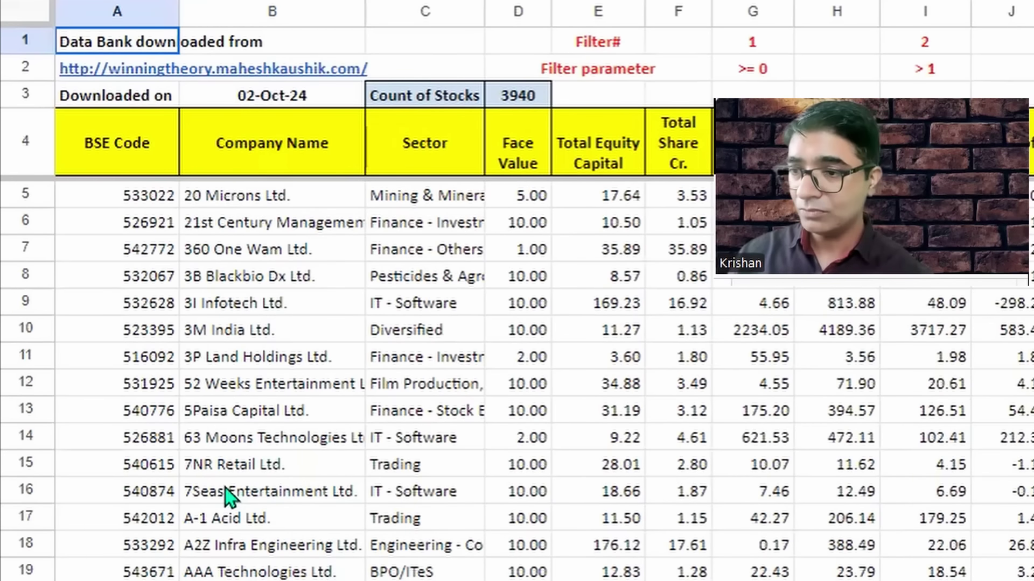
mouse_move(110, 73)
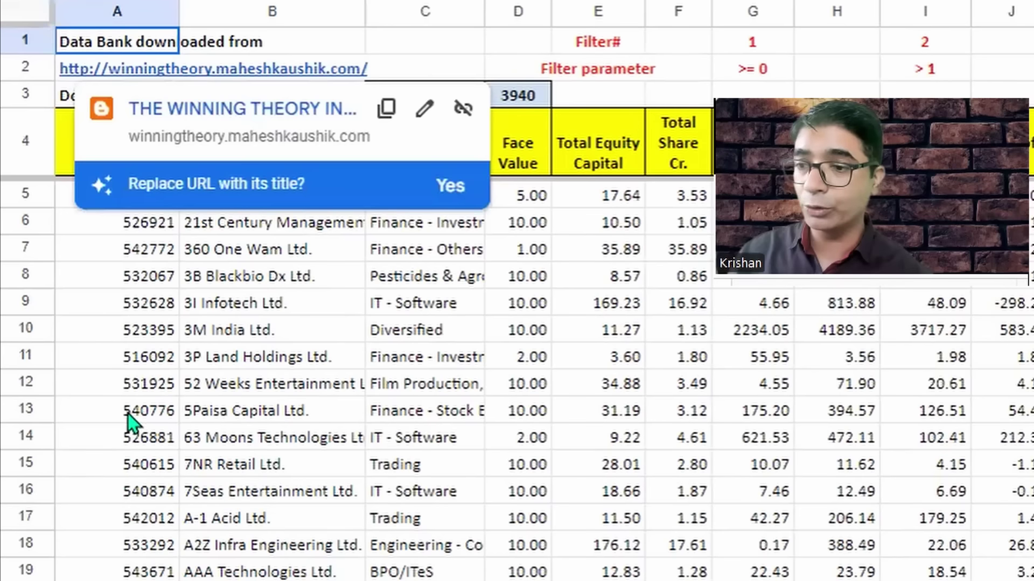
left_click(418, 106)
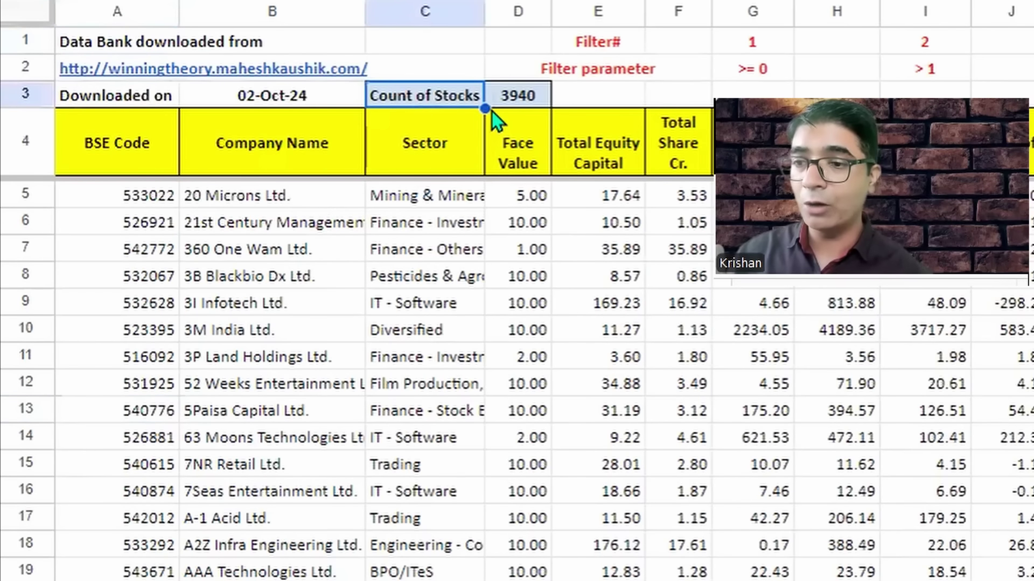
left_click(520, 100)
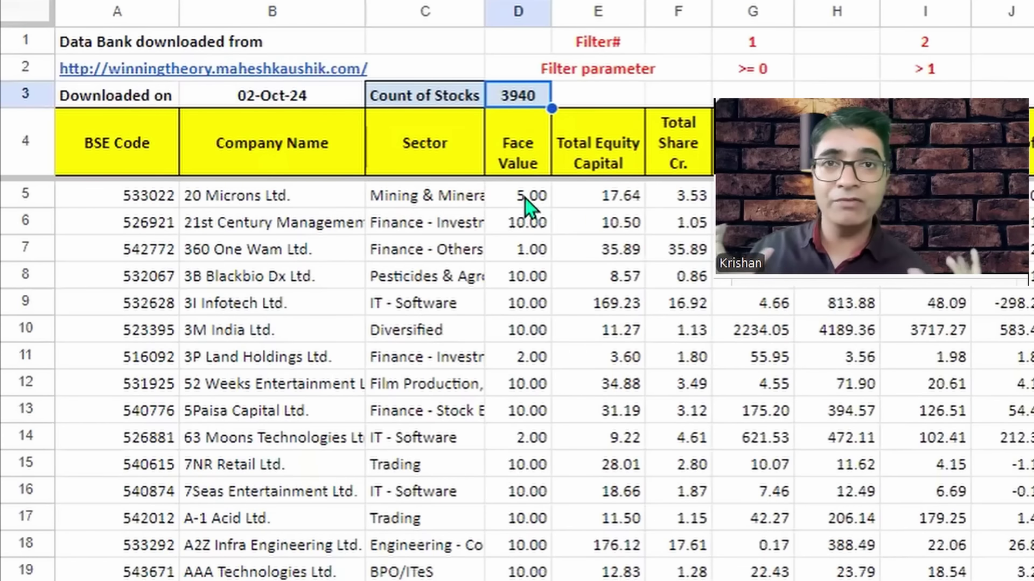
left_click(241, 97)
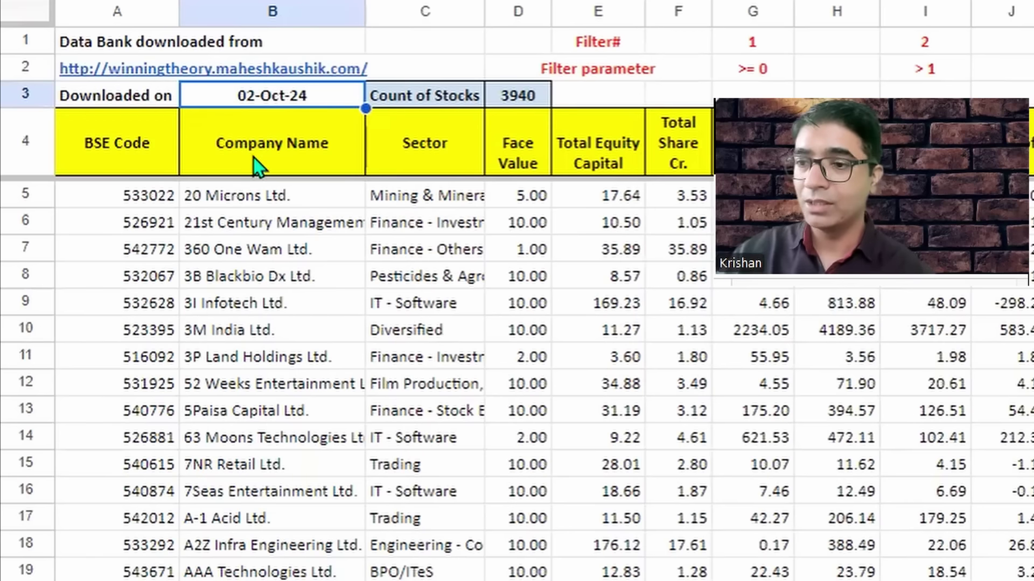
left_click(606, 42)
left_click(770, 52)
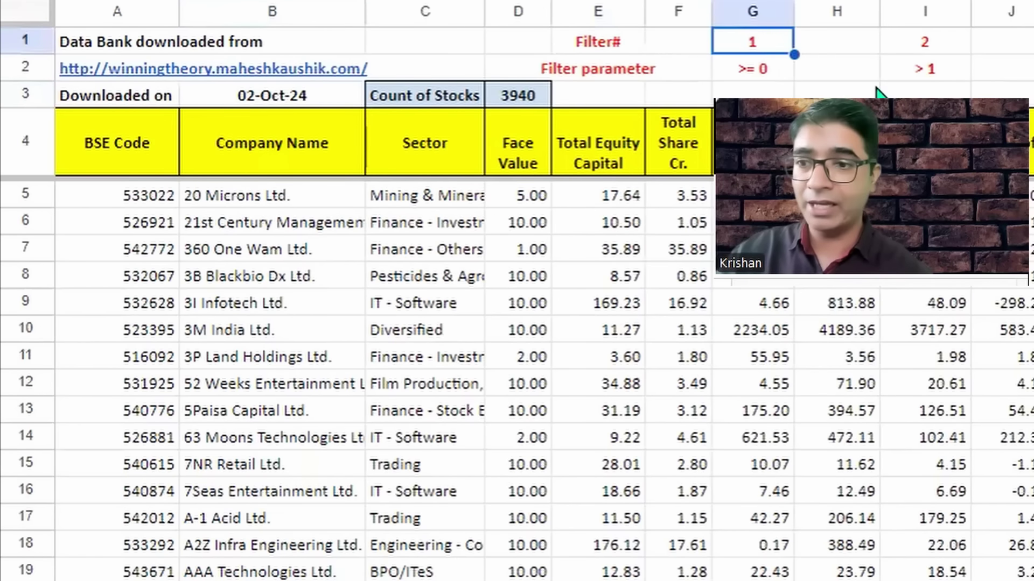
left_click(748, 67)
left_click(913, 44)
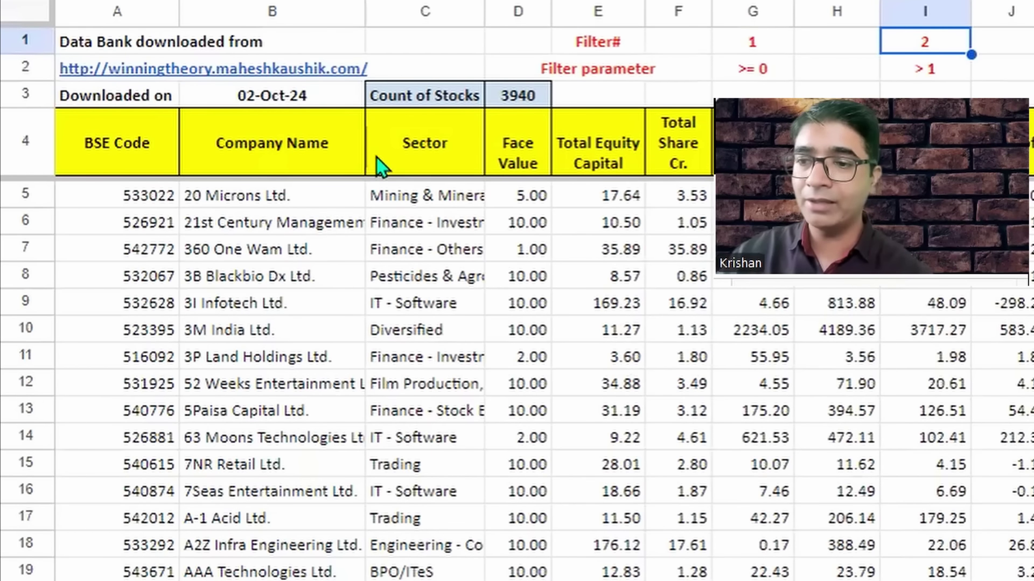
Revisit the filter list on the Strategy sheet, and check the count of stocks on the Filtered Data bank sheet.
key("ctrl+shift+Page_Up")
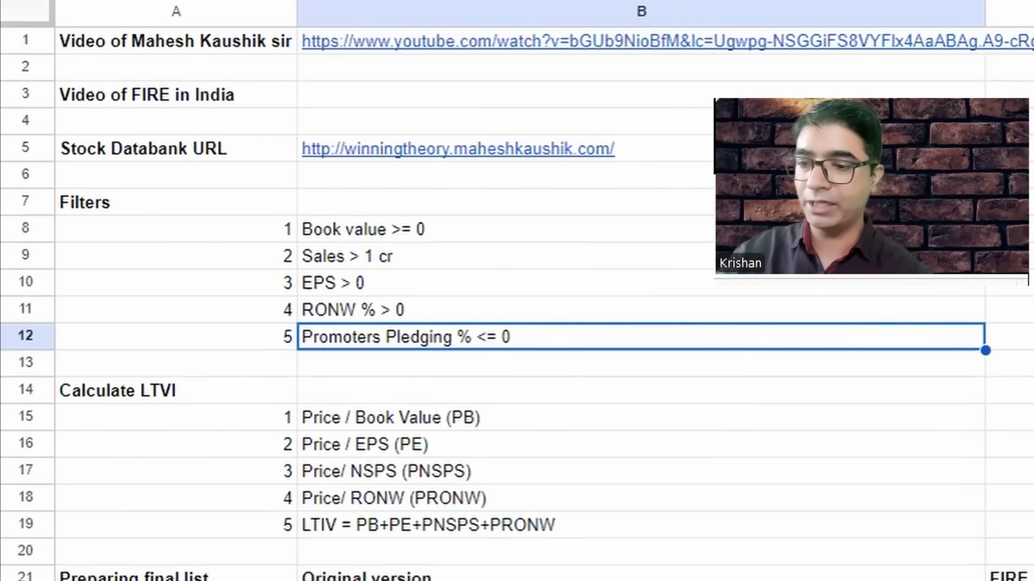
key("ctrl+shift+Page_Down")
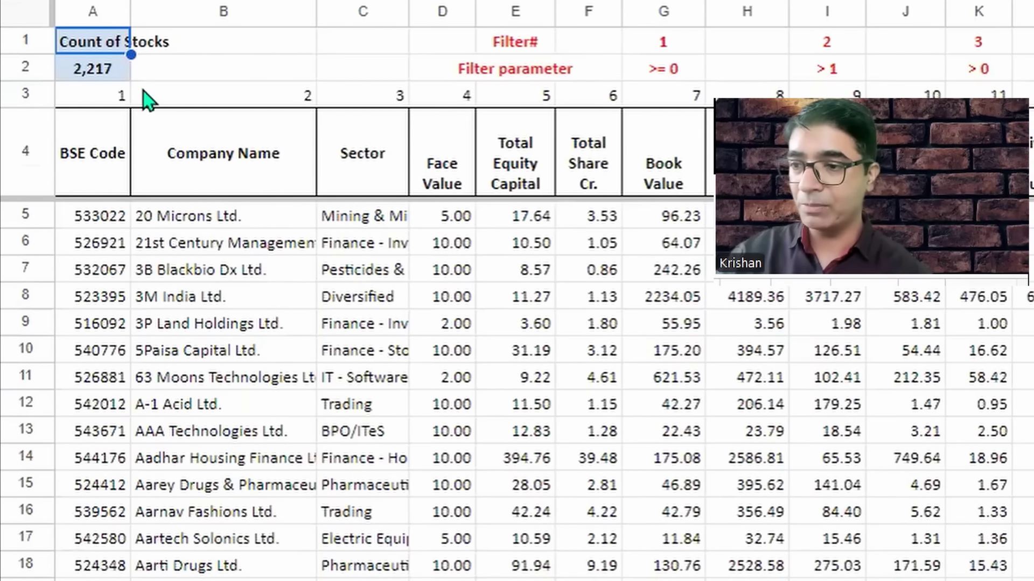
key("Down")
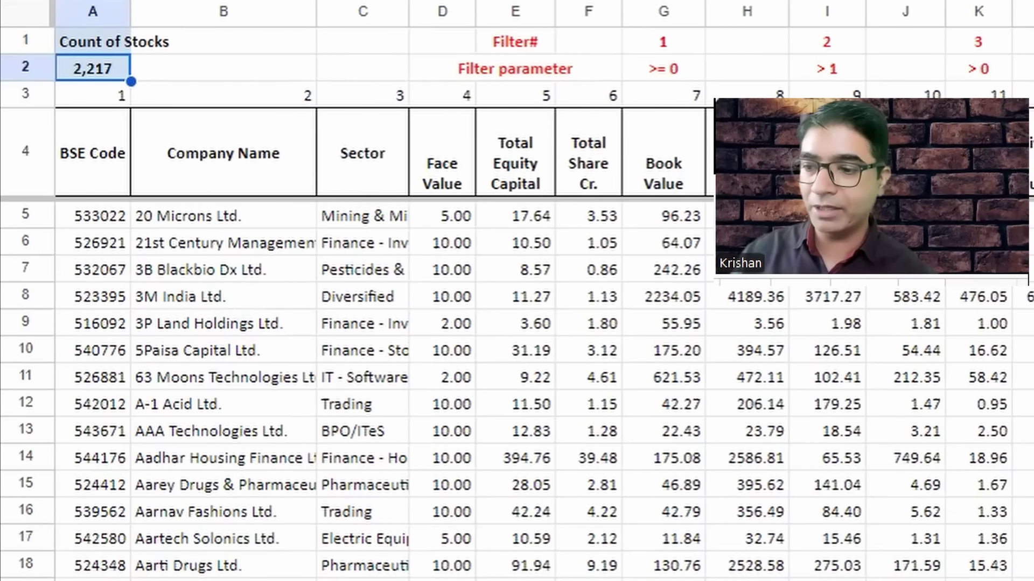
Return to the Strategy sheet and review the Calculate LTVI section, from the Price / Book Value ratio to the LTVI sum.
left_click(168, 580)
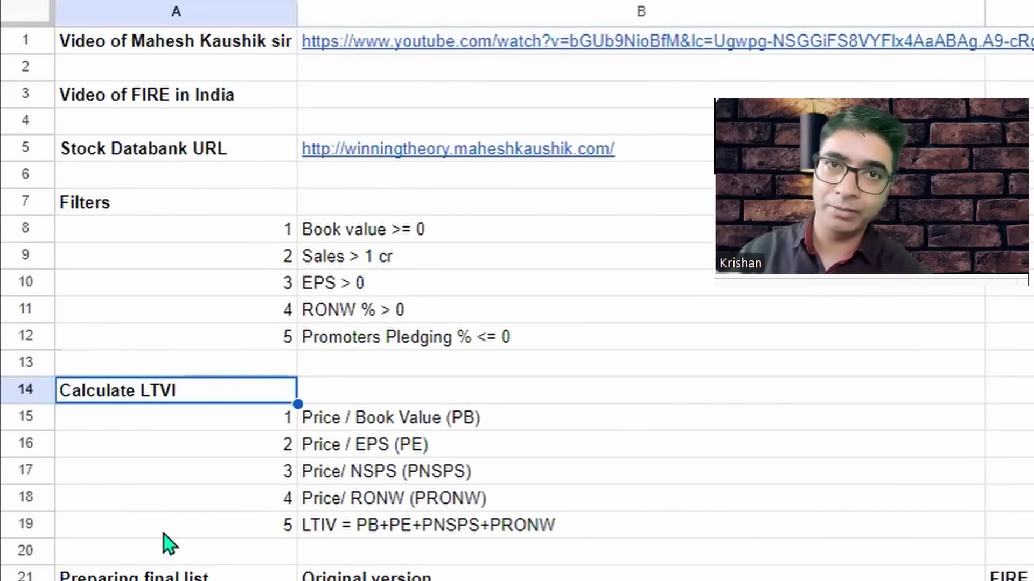
left_click(366, 421)
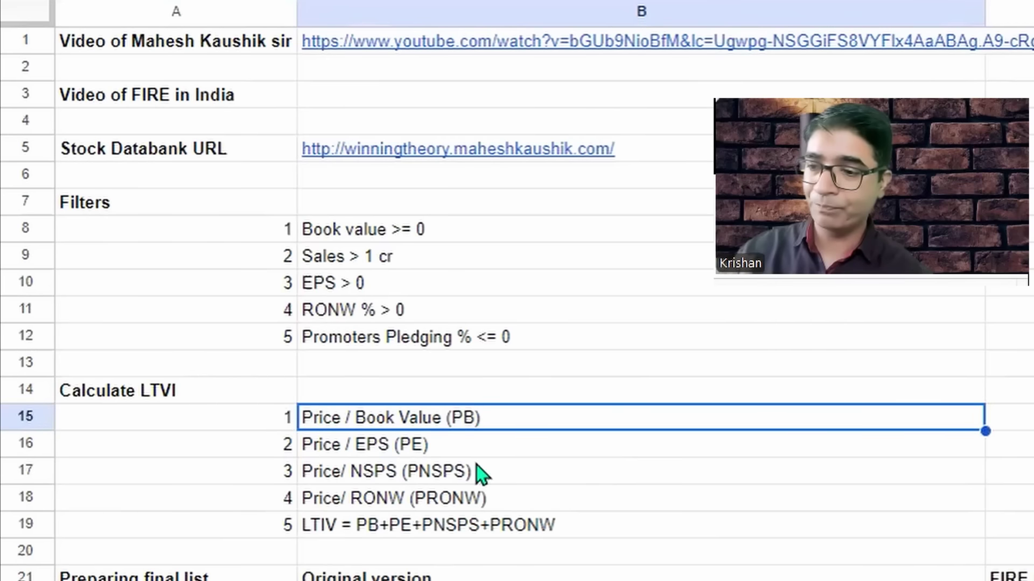
left_click(356, 445)
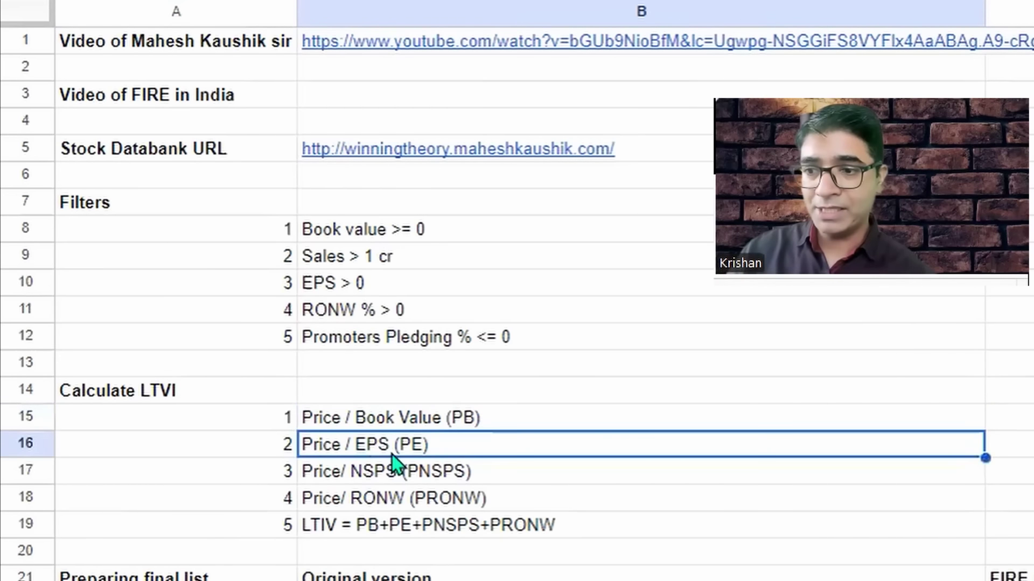
left_click(362, 478)
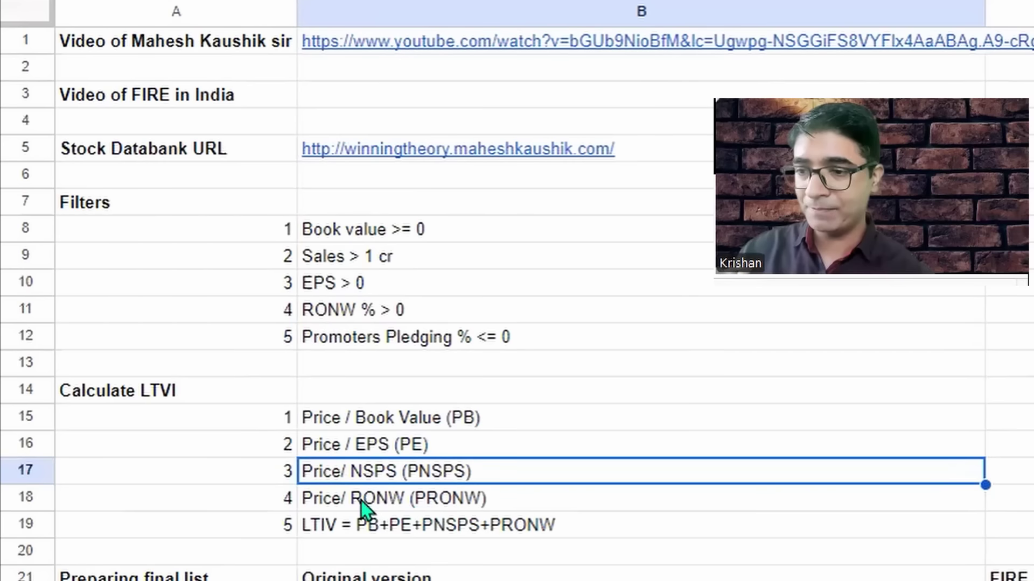
left_click(428, 503)
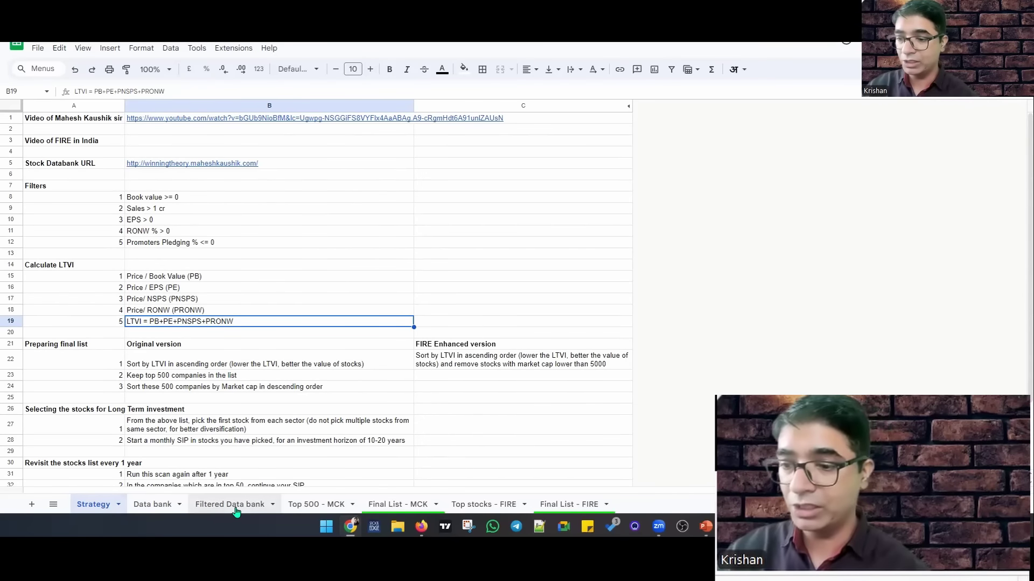
Open the Filtered Data bank sheet and examine the calculated columns from Price / Book Value (PB) through LTVI.
left_click(232, 505)
left_click(814, 167)
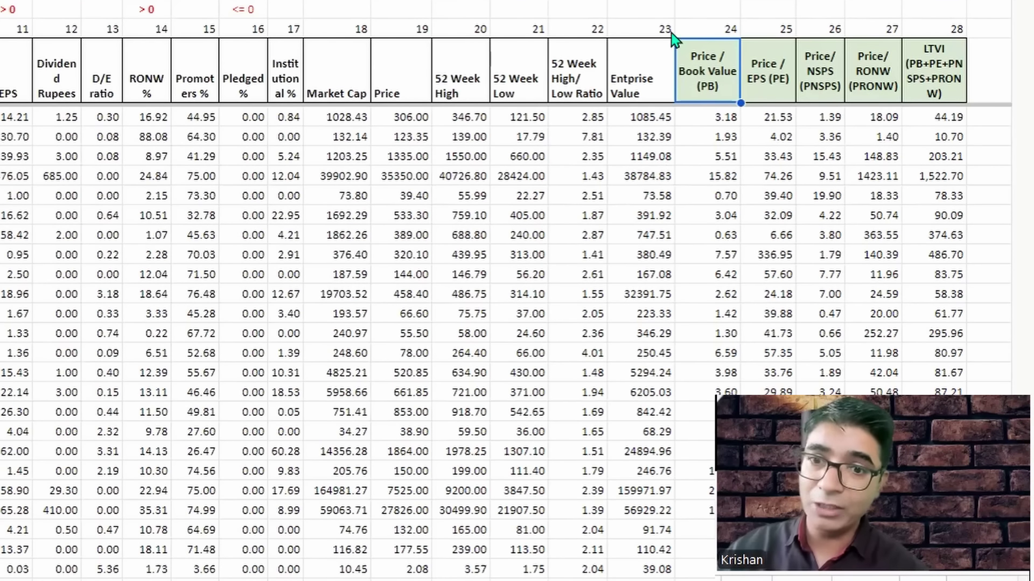
left_click(934, 119)
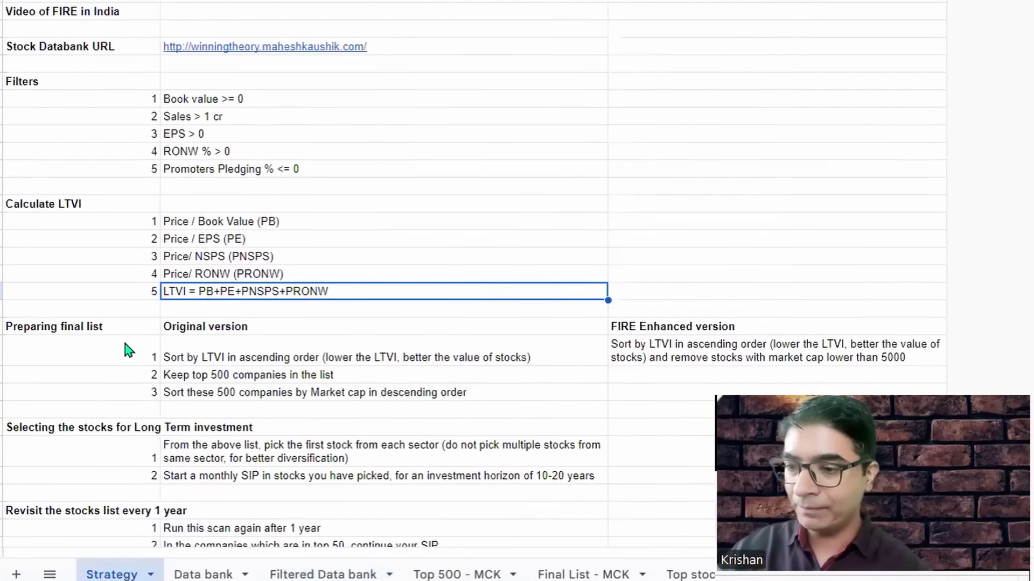
Review the Preparing final list section of the Strategy sheet, comparing the original and FIRE Enhanced versions and reading the original version's sorting rules.
left_click(85, 325)
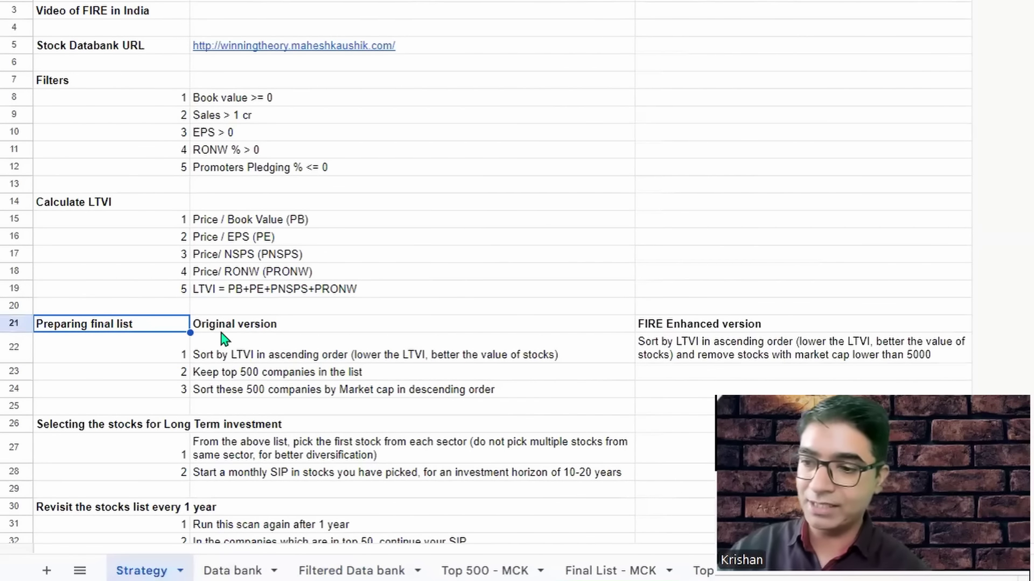
left_click(242, 327)
left_click(684, 329)
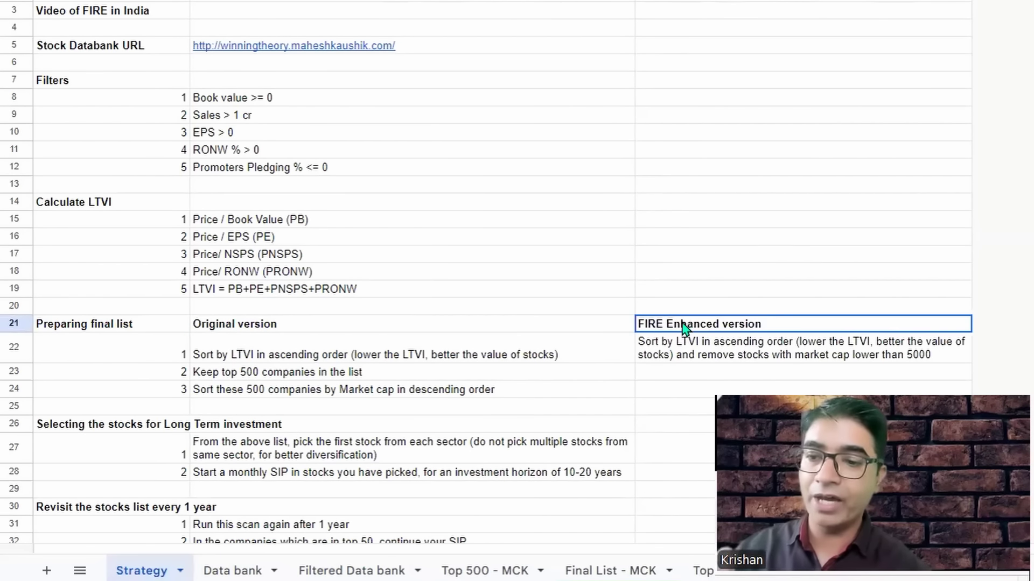
left_click(301, 331)
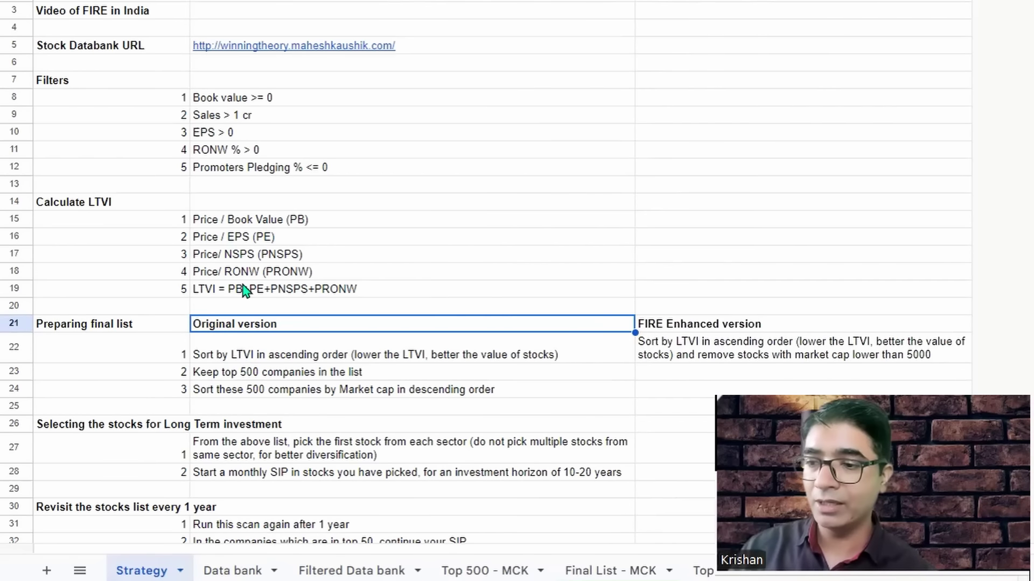
left_click(223, 356)
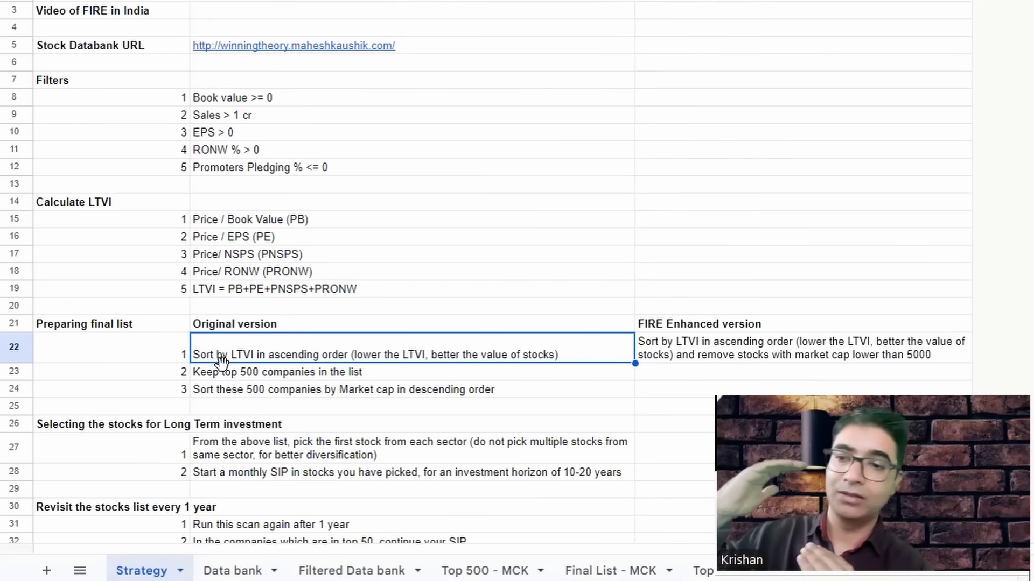
left_click(227, 393)
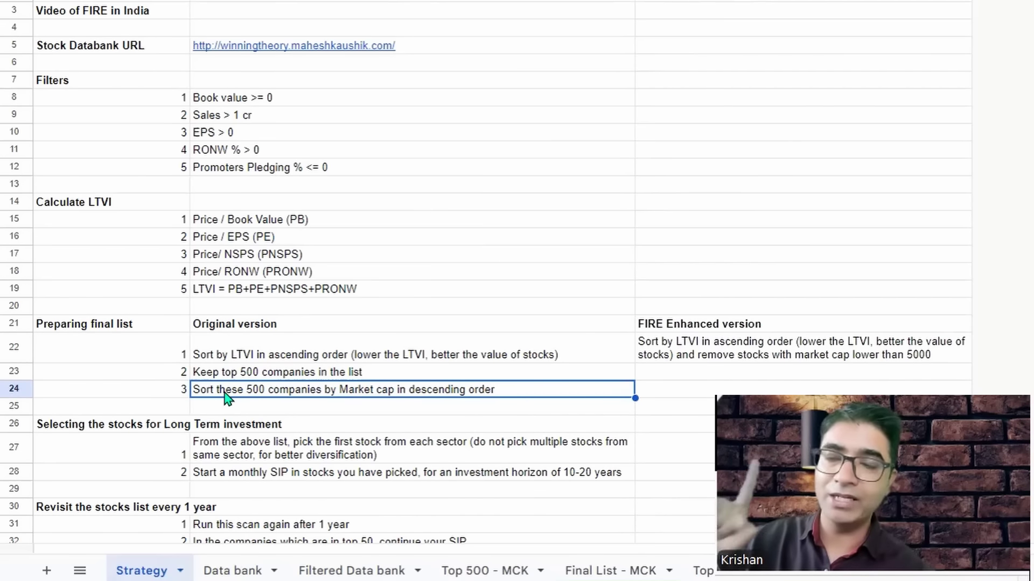
Open the Top 500 - MCK sheet and examine the market cap, sector and company name entries in the first three stock rows.
left_click(470, 574)
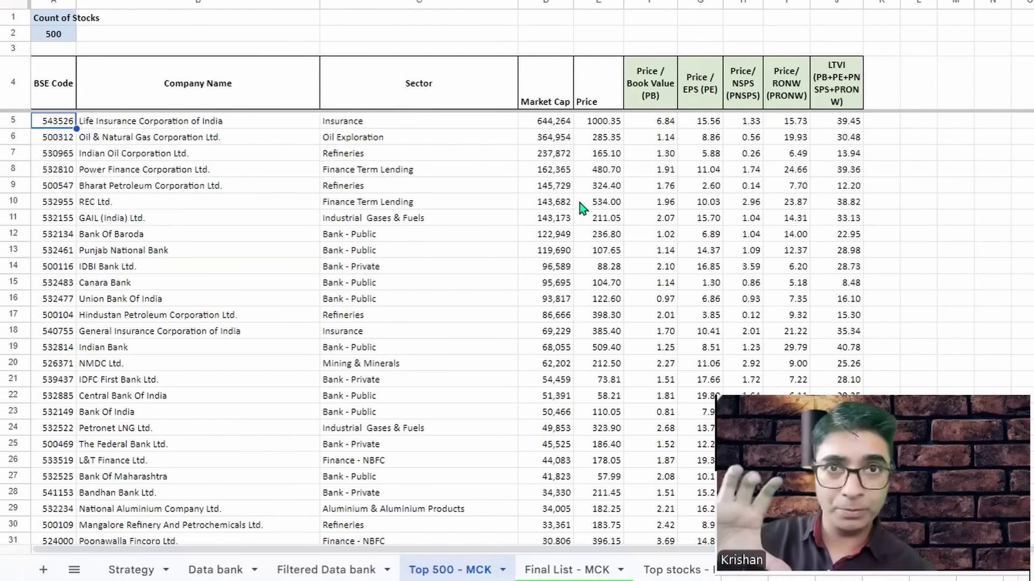
left_click(543, 121)
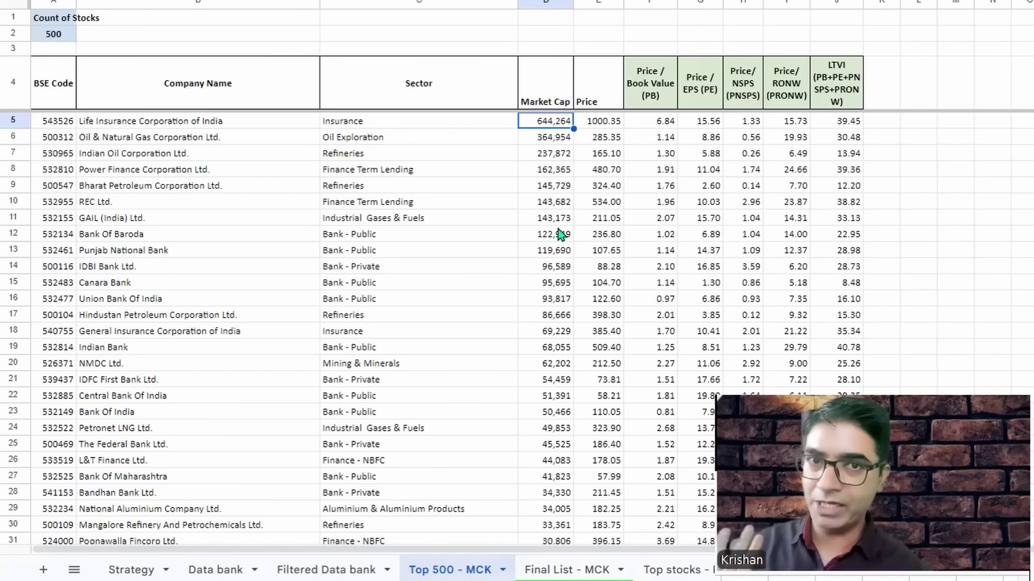
left_click(348, 126)
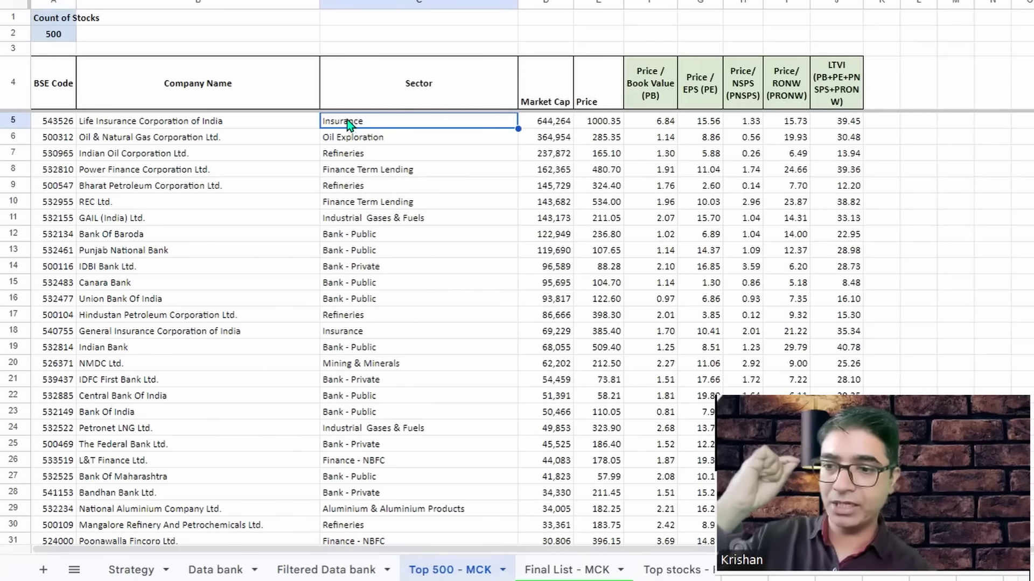
left_click(164, 124)
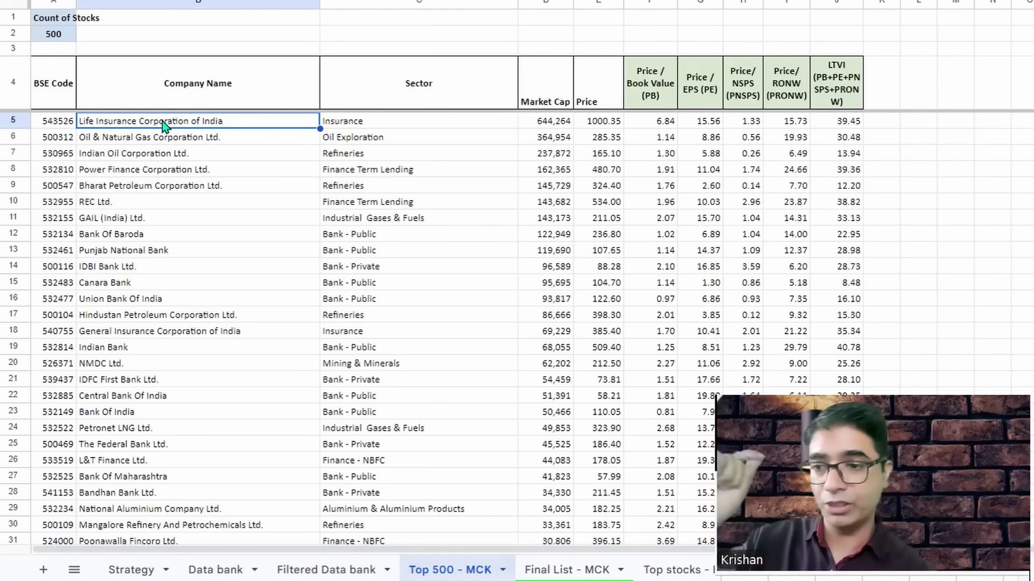
left_click(344, 140)
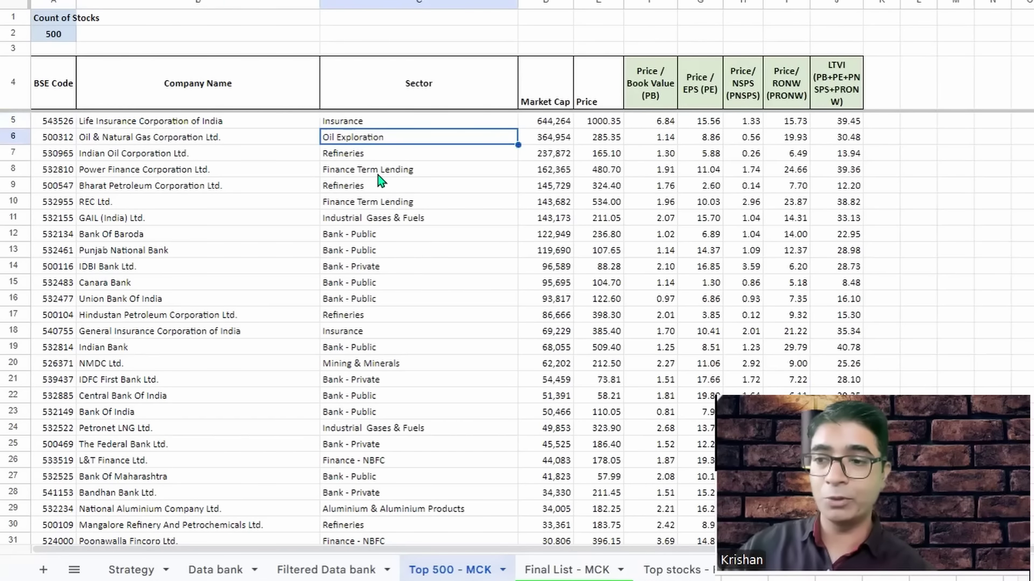
left_click(341, 155)
left_click(171, 158)
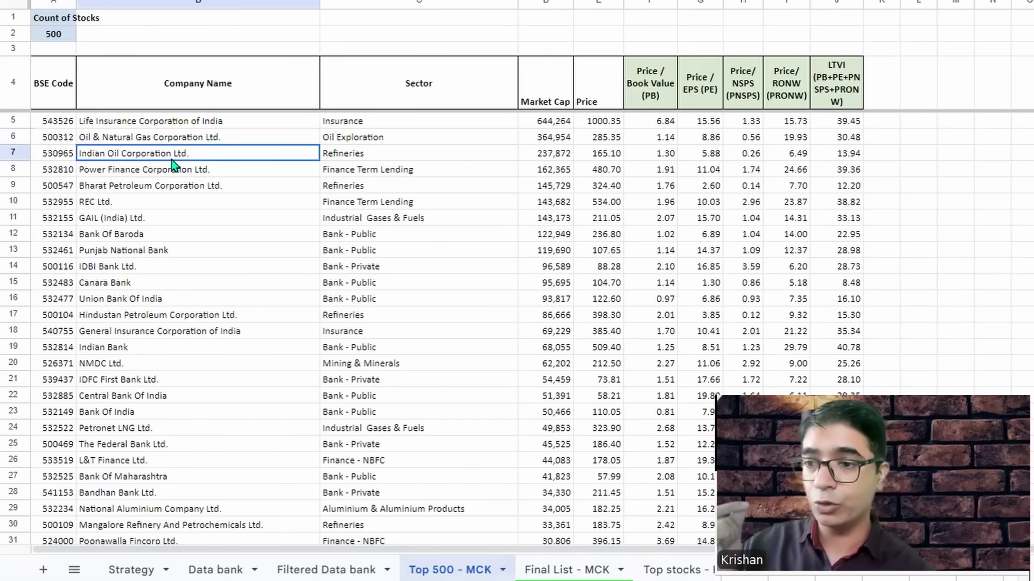
Examine the company names and sectors in rows 8 to 11 of the Top 500 - MCK sheet, checking for repeated sectors.
left_click(365, 175)
left_click(139, 174)
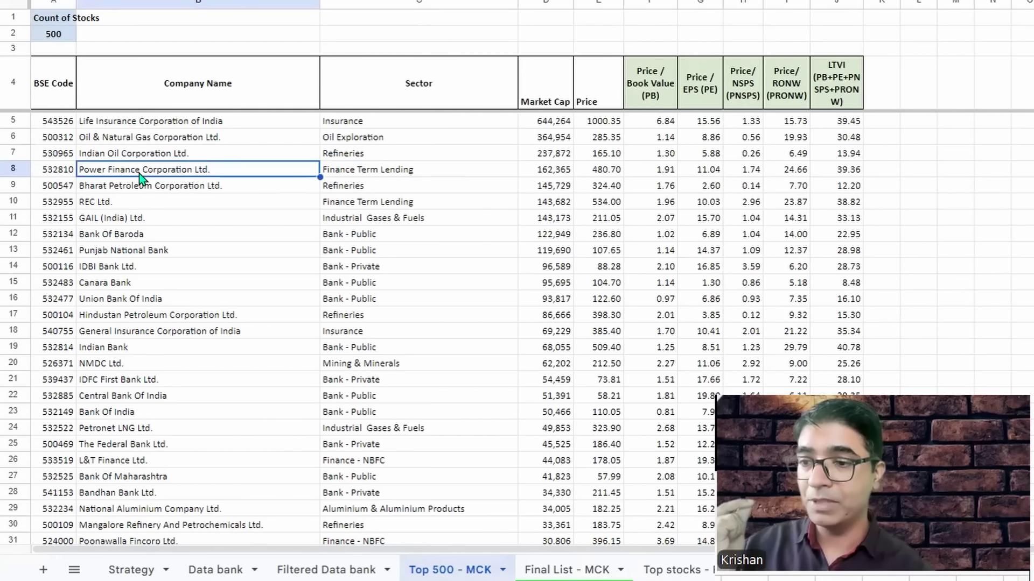
left_click(359, 189)
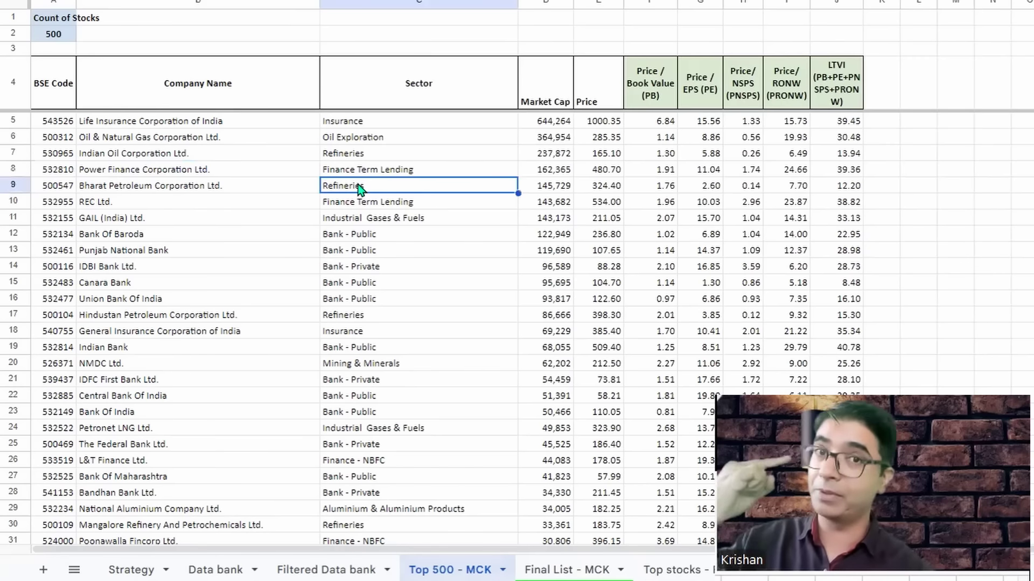
left_click(353, 155)
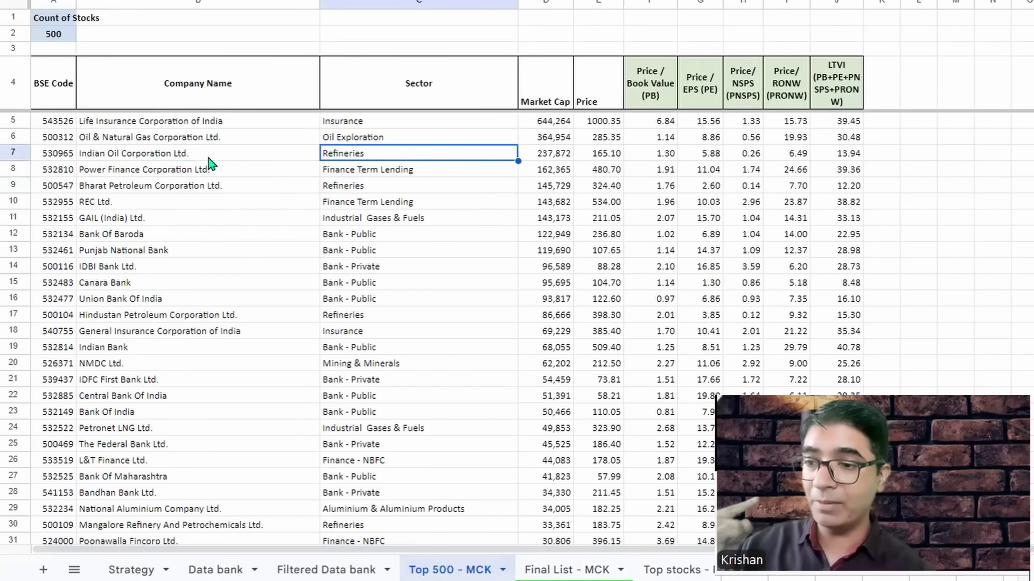
left_click(347, 190)
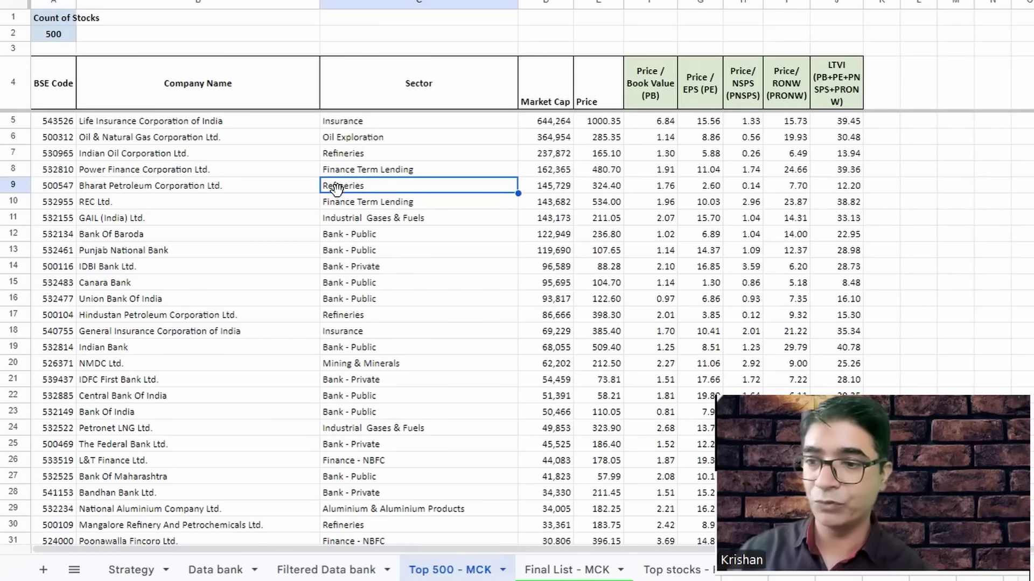
left_click(350, 204)
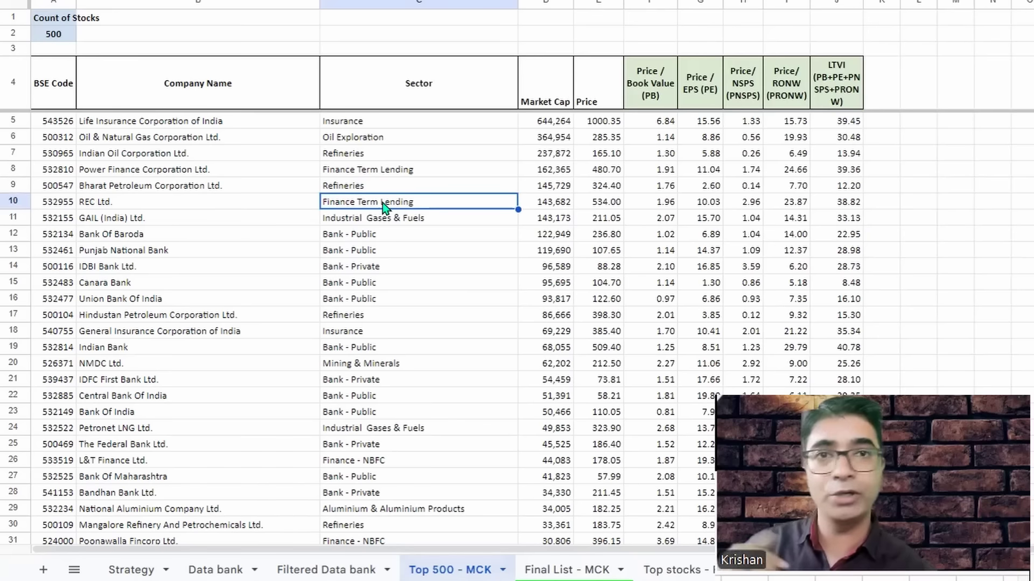
left_click(341, 221)
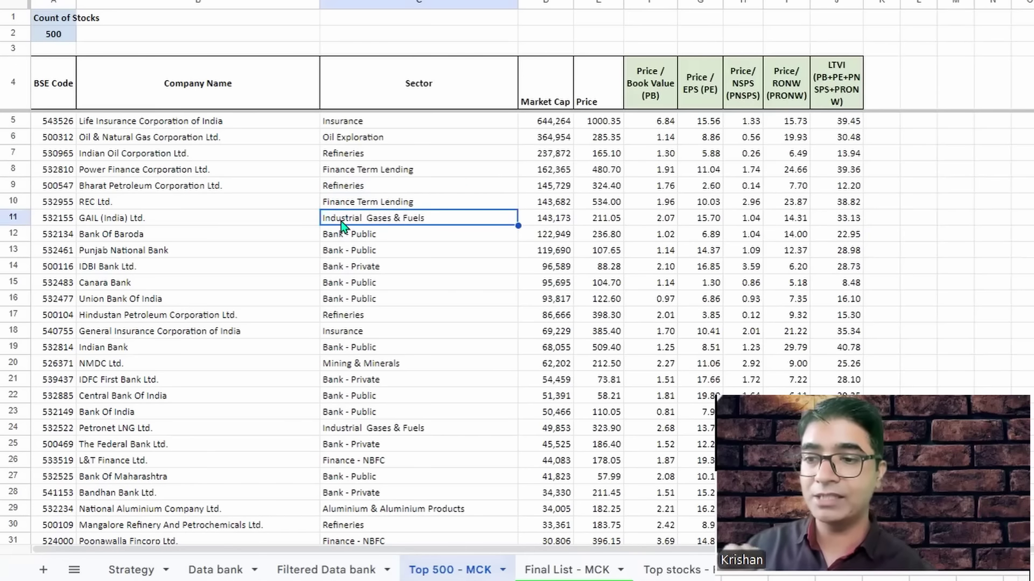
left_click(150, 224)
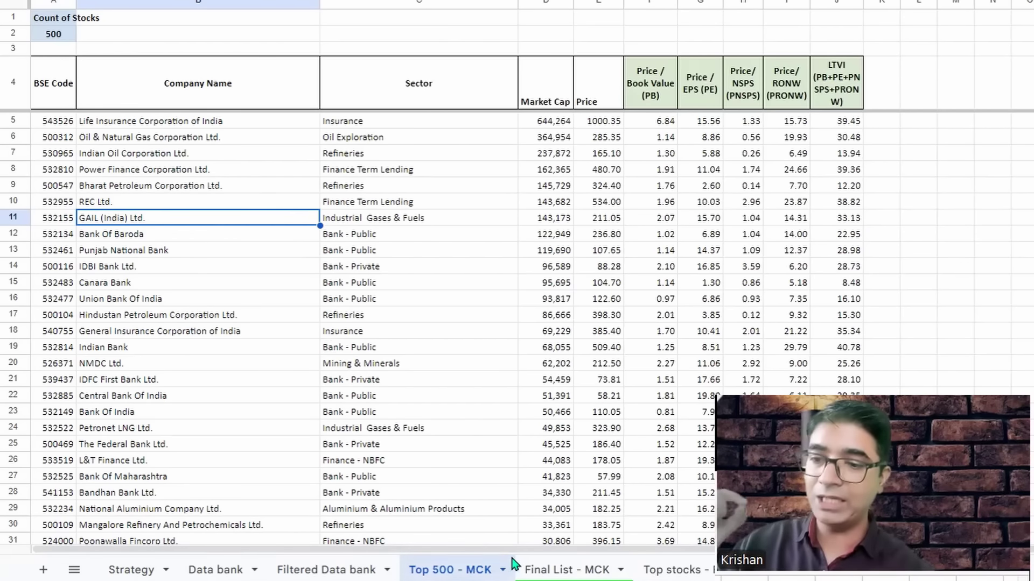
Open the Final List - MCK sheet and examine the companies picked for Insurance, Oil Exploration and Refineries.
left_click(550, 571)
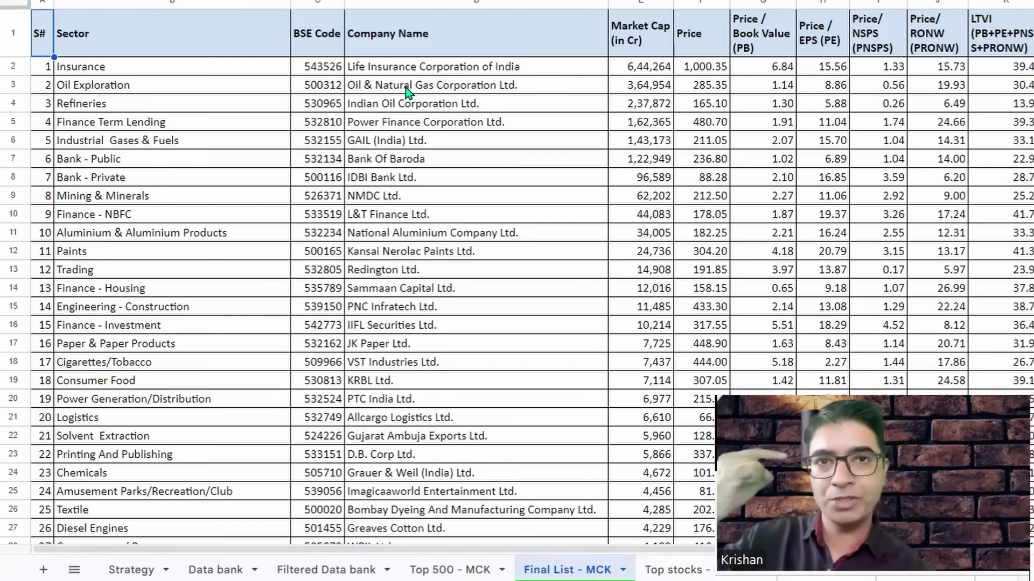
left_click(239, 74)
left_click(362, 75)
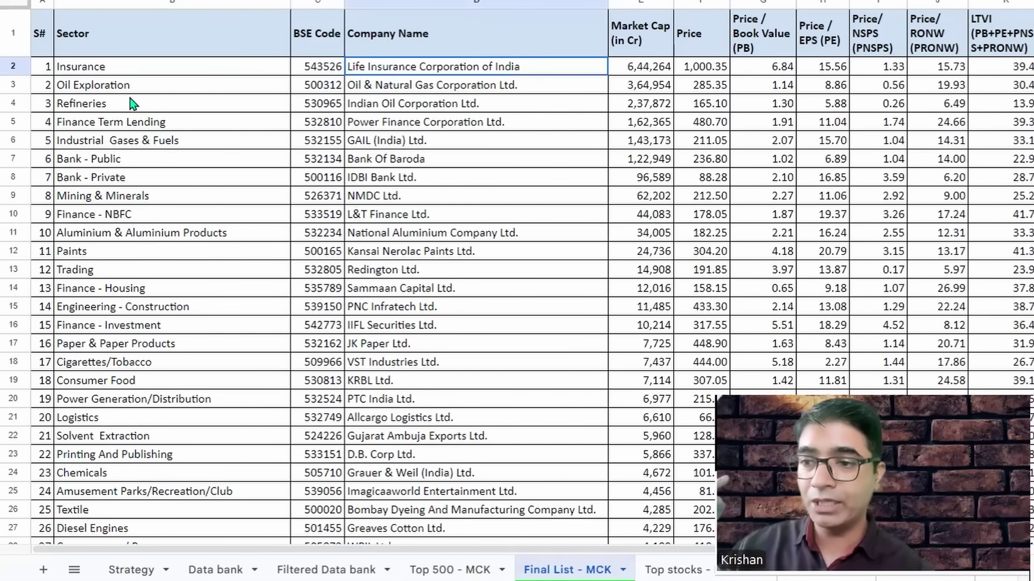
left_click(384, 89)
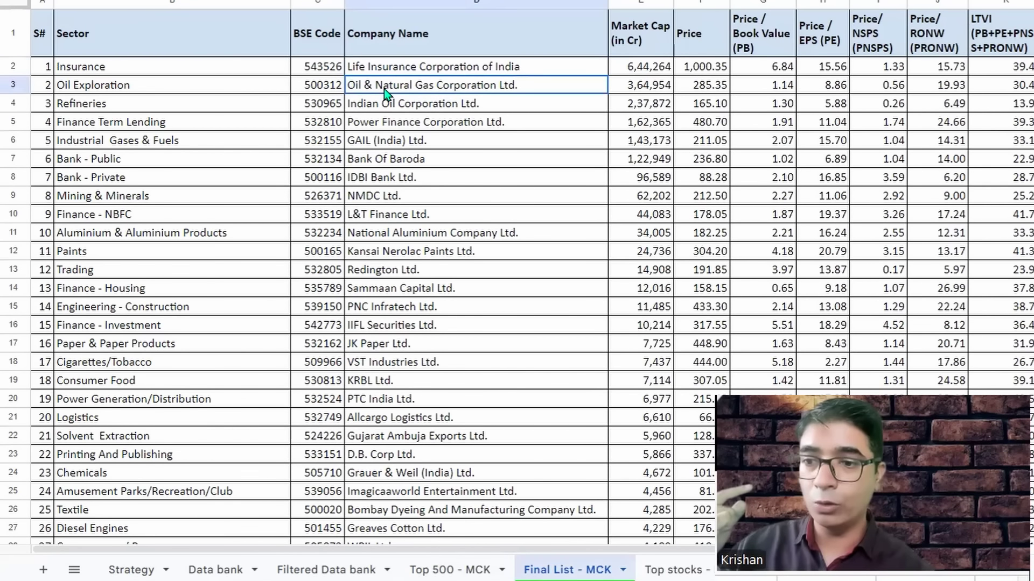
left_click(398, 105)
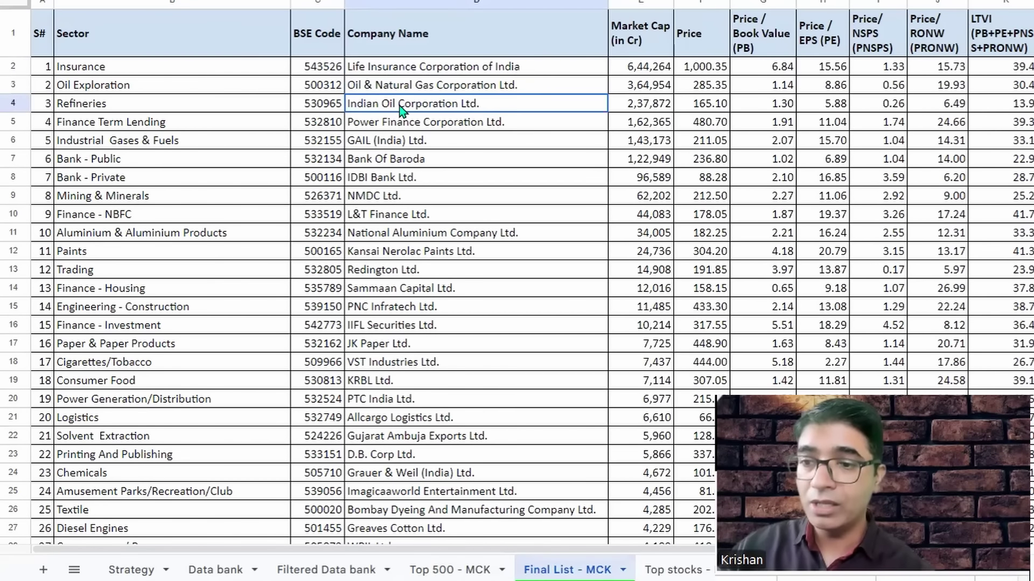
Revisit the Top 500 - MCK sheet, then read the FIRE Enhanced version rule on the Strategy sheet.
left_click(458, 570)
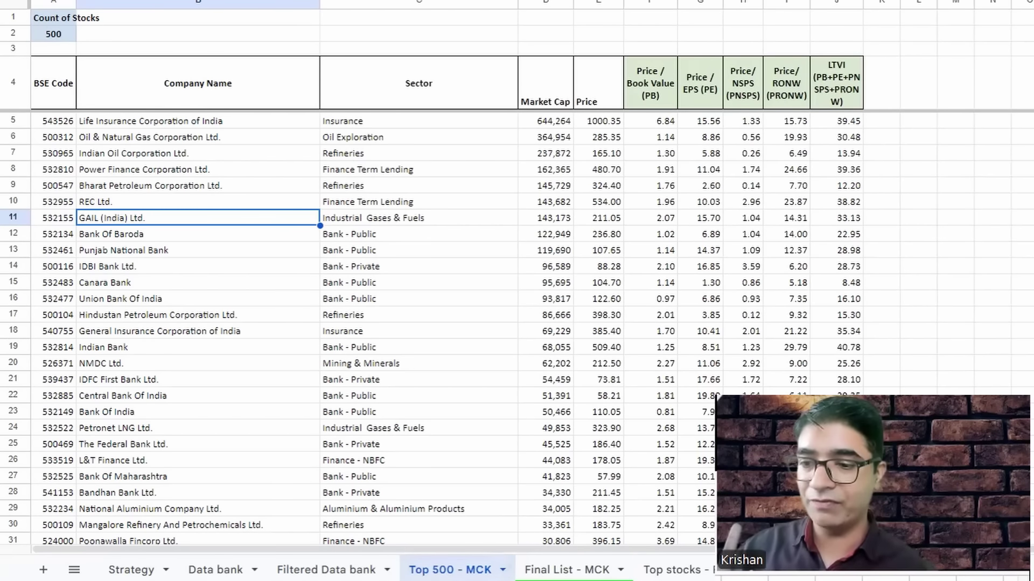
key("ctrl+shift+Page_Down")
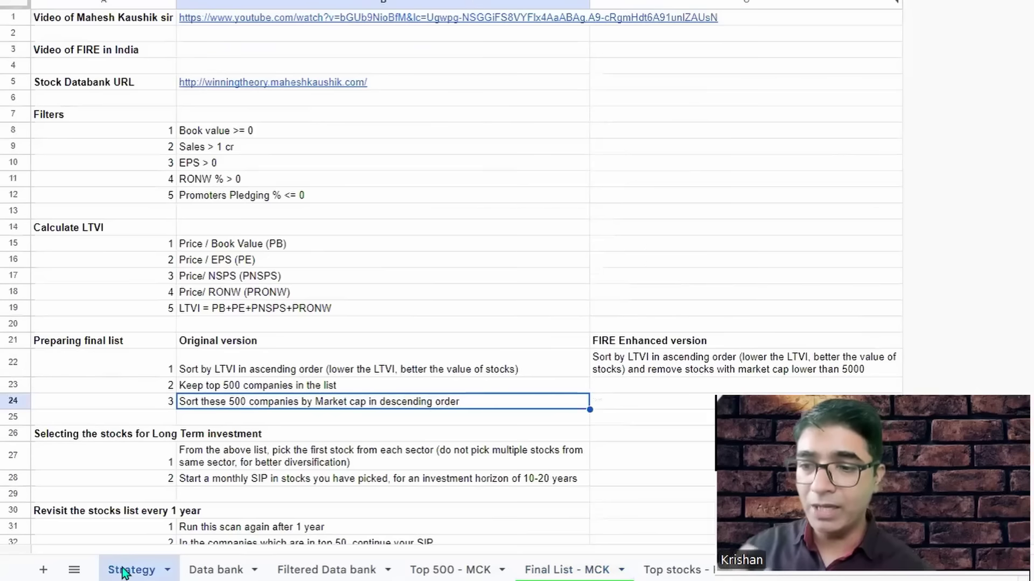
left_click(130, 570)
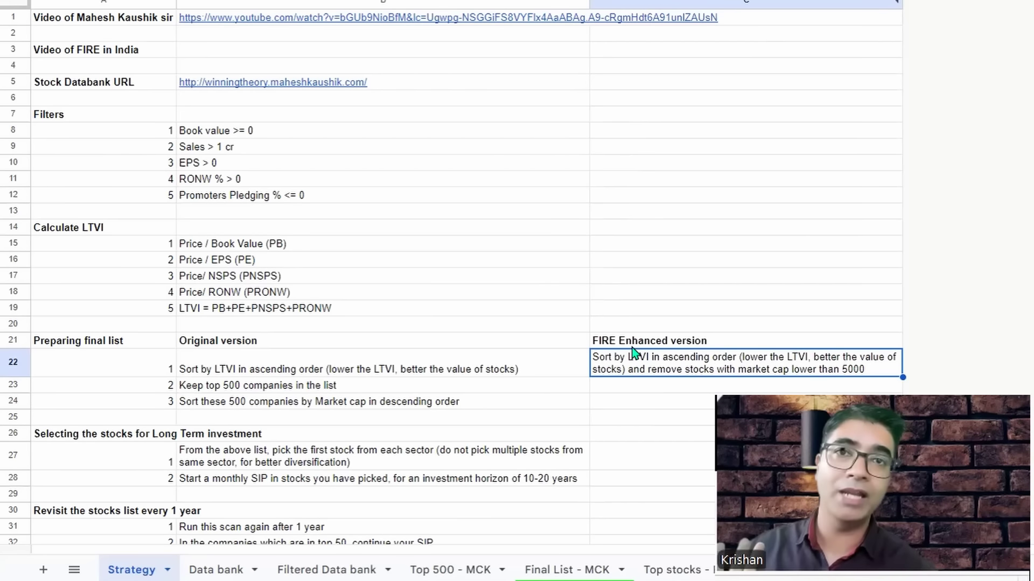
Open the Top stocks - FIRE sheet and check the MCap Above threshold and the Count of Stocks.
left_click(673, 571)
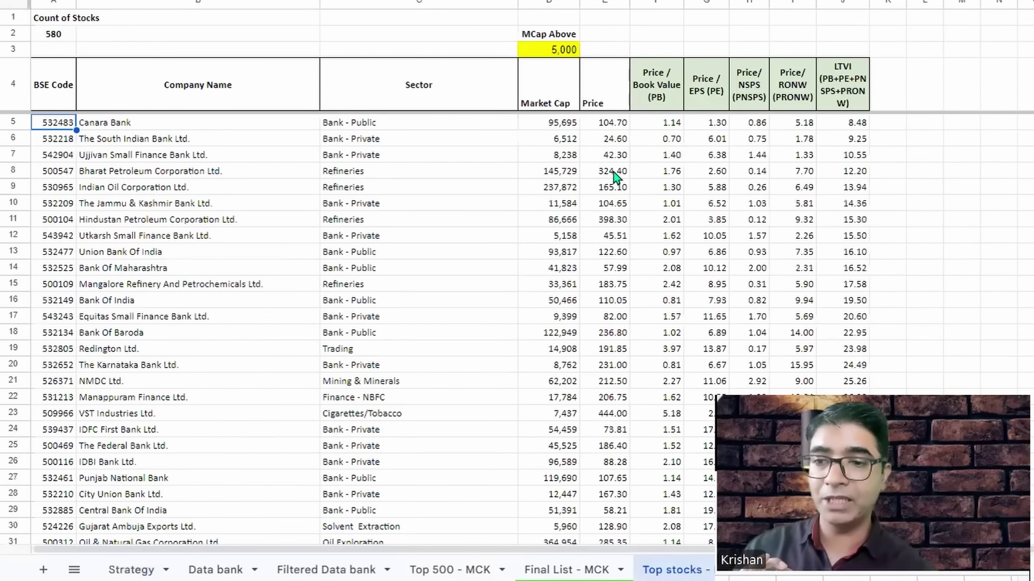
left_click(544, 48)
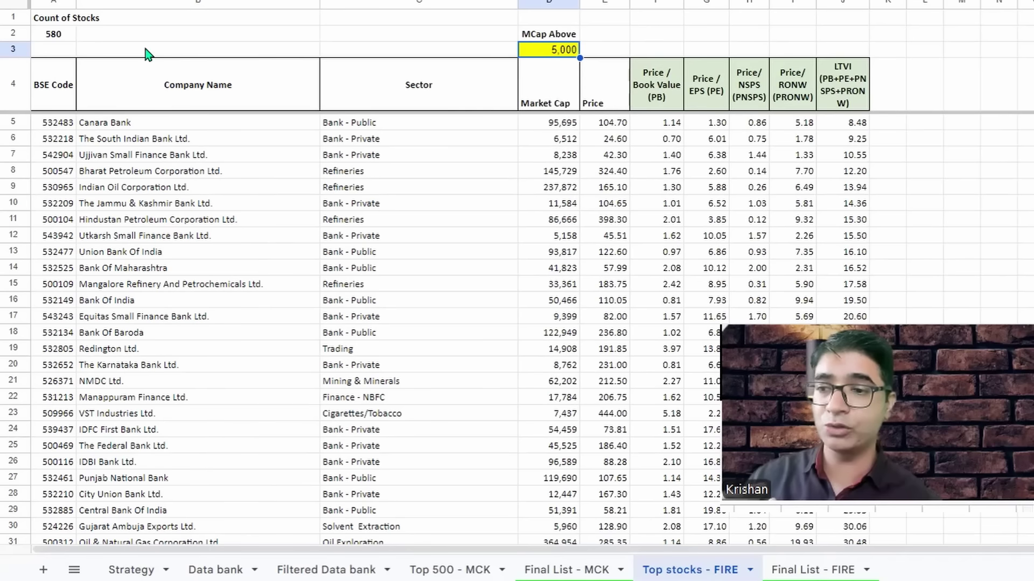
left_click(53, 40)
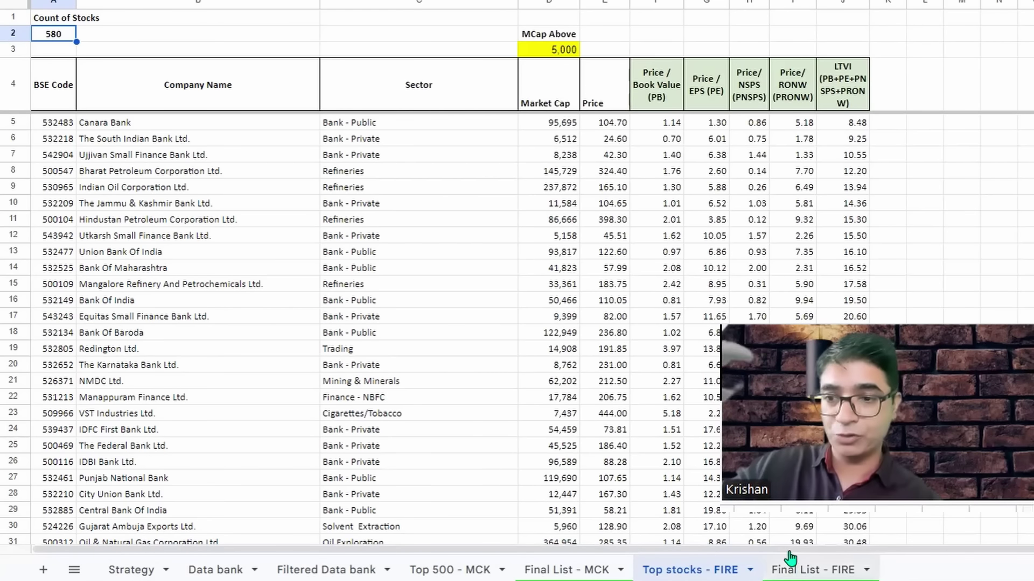
Examine the sector and company name of the first two stocks in the Top stocks - FIRE sheet.
left_click(350, 123)
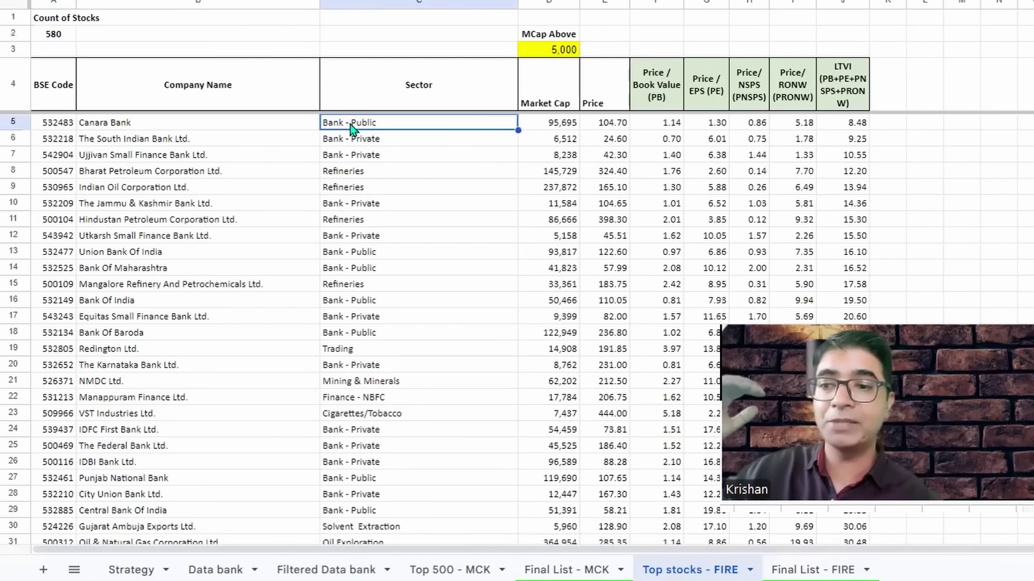
left_click(241, 129)
left_click(374, 142)
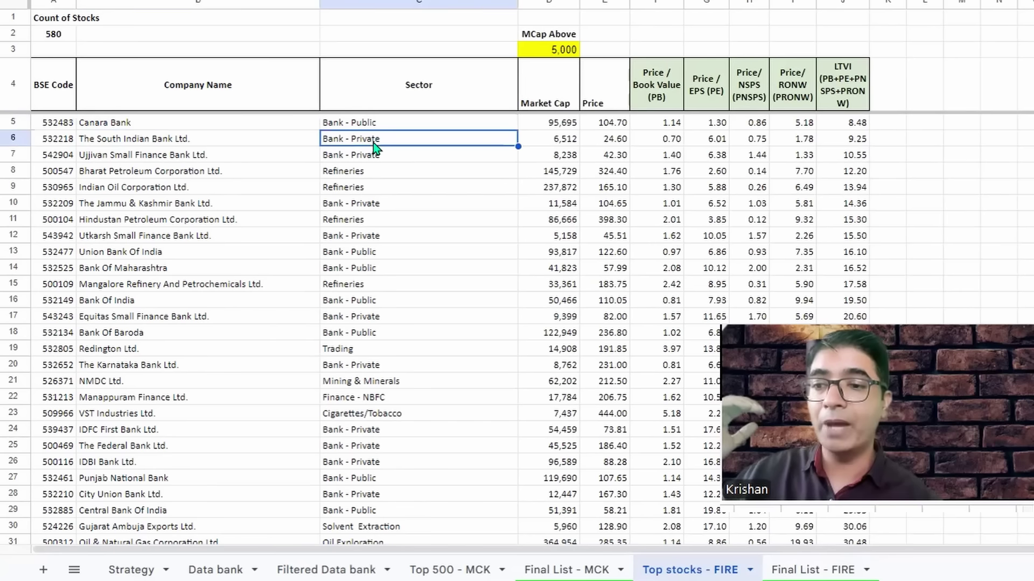
left_click(151, 143)
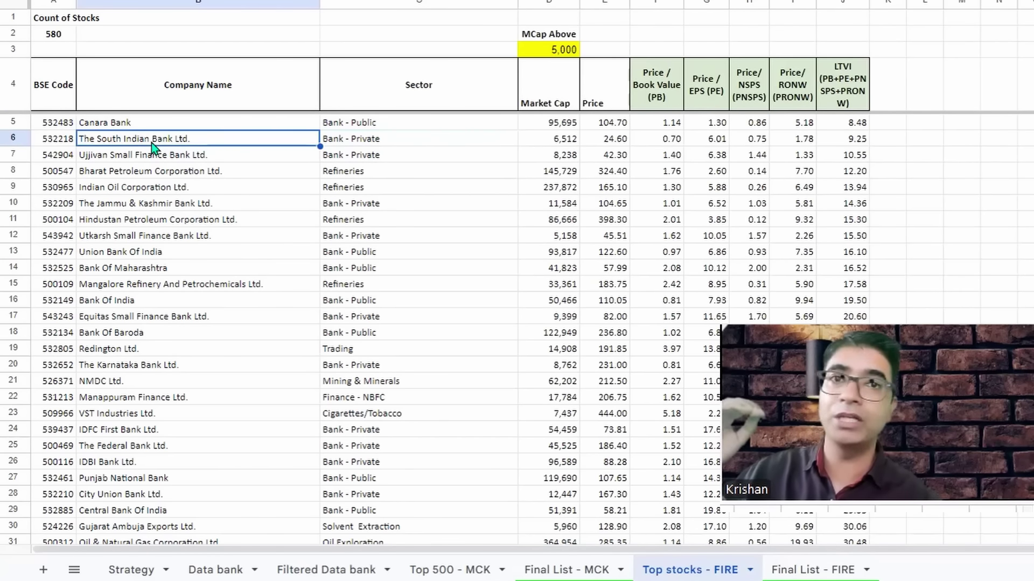
Open the Final List - FIRE sheet and examine the sectors and companies in its first three rows.
left_click(806, 571)
left_click(374, 73)
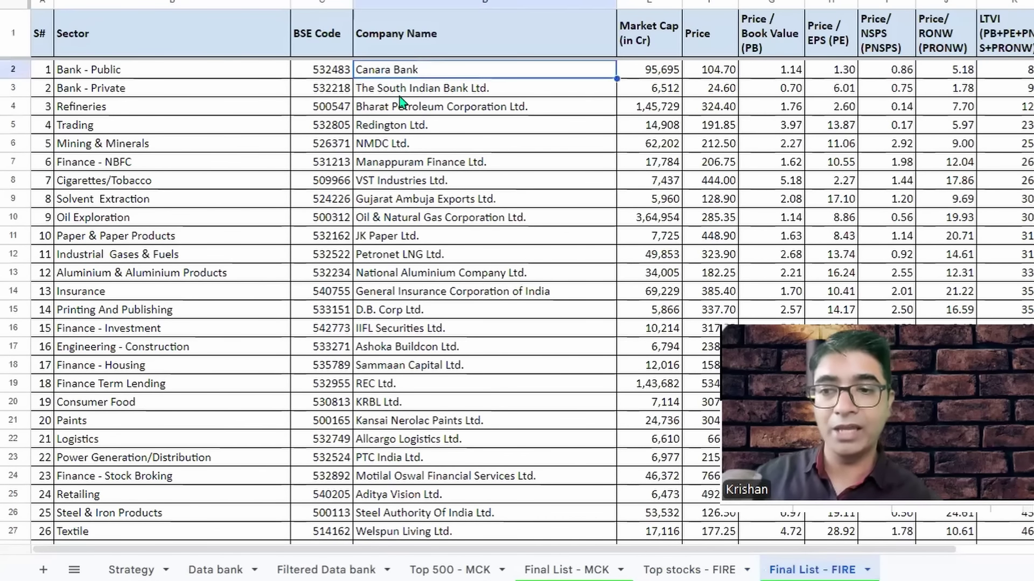
left_click(384, 91)
left_click(75, 75)
left_click(80, 96)
left_click(79, 111)
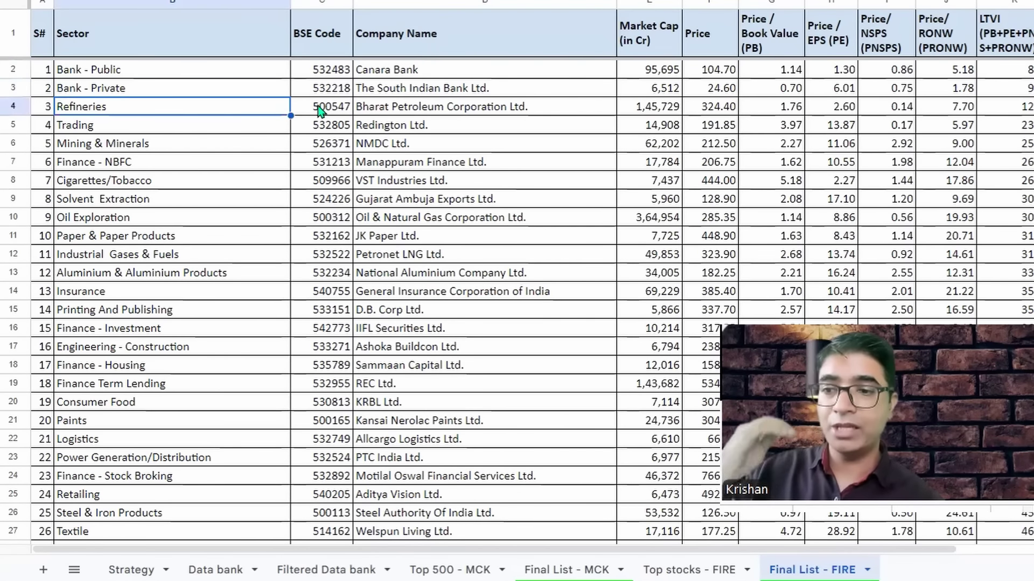
left_click(384, 110)
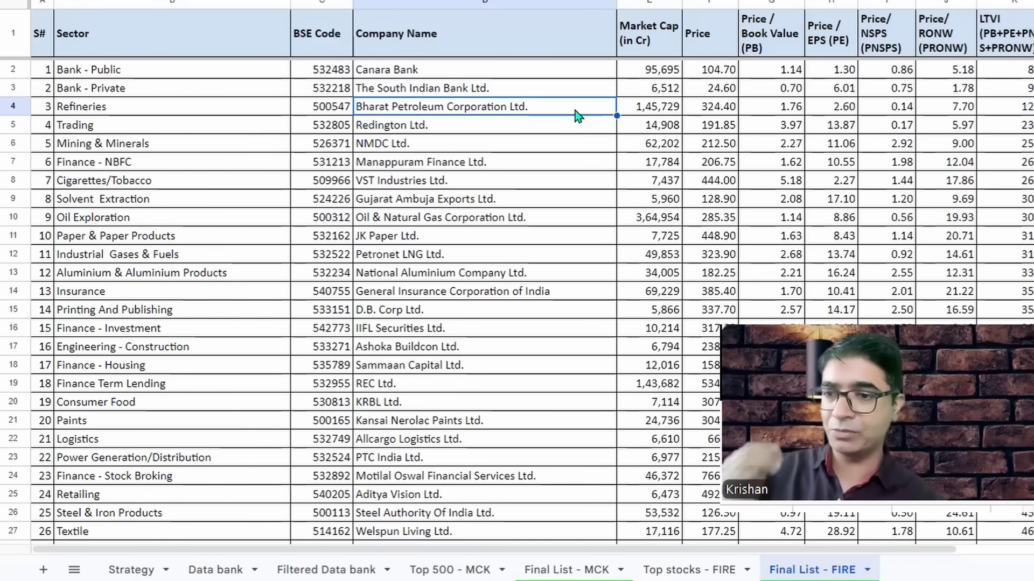
Recheck the Canara Bank and Bharat Petroleum picks, and compare the Final List - MCK sheet with Final List - FIRE.
left_click(400, 75)
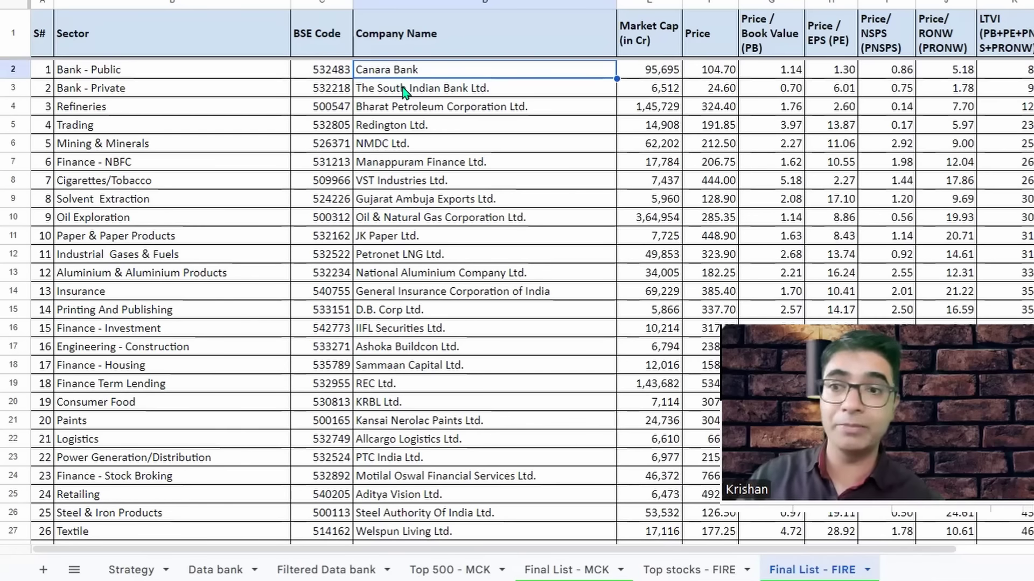
left_click(376, 114)
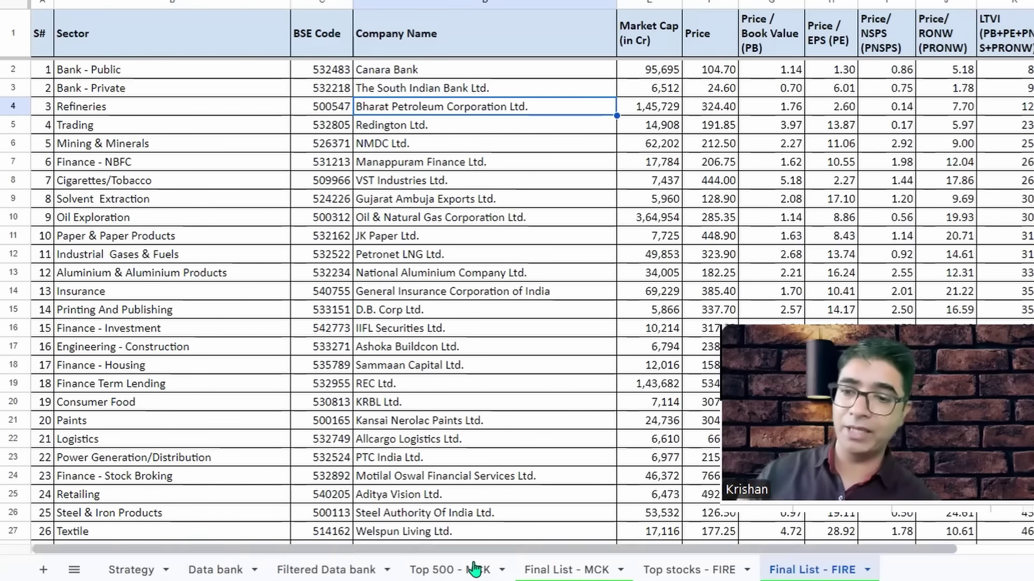
left_click(560, 569)
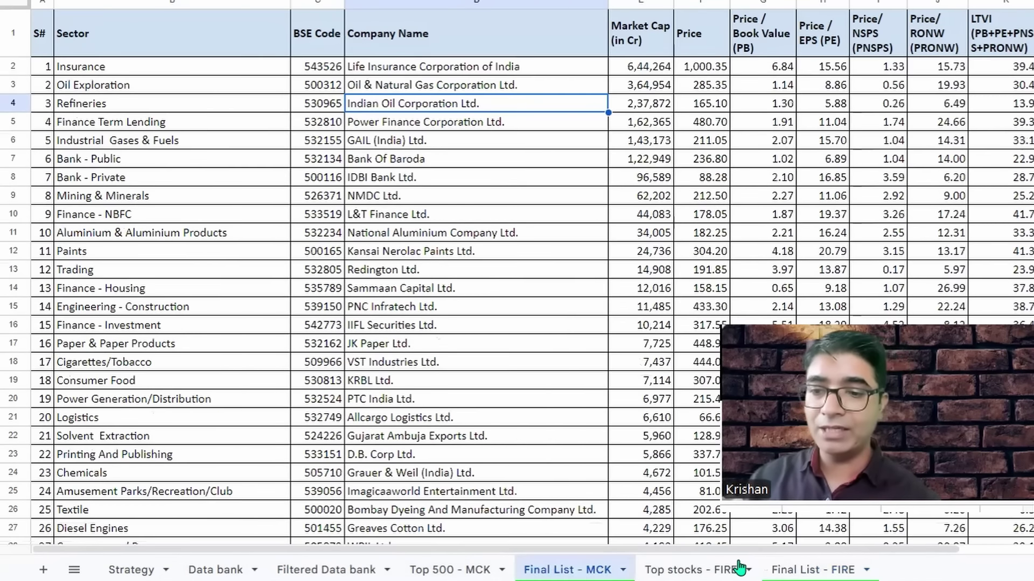
left_click(810, 570)
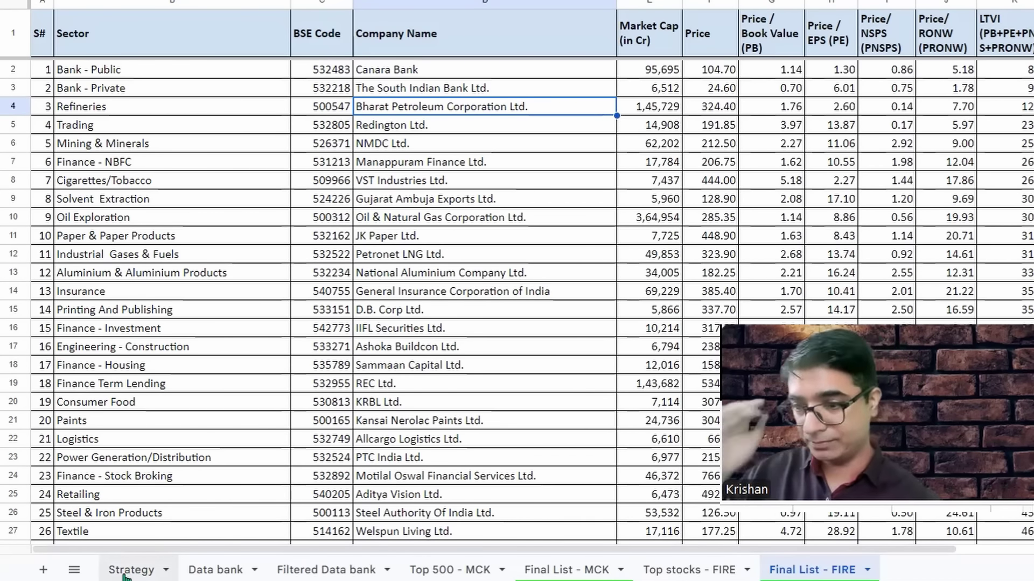
Open the Data bank sheet and select the first two stock rows, starting from the BSE Code column.
left_click(211, 571)
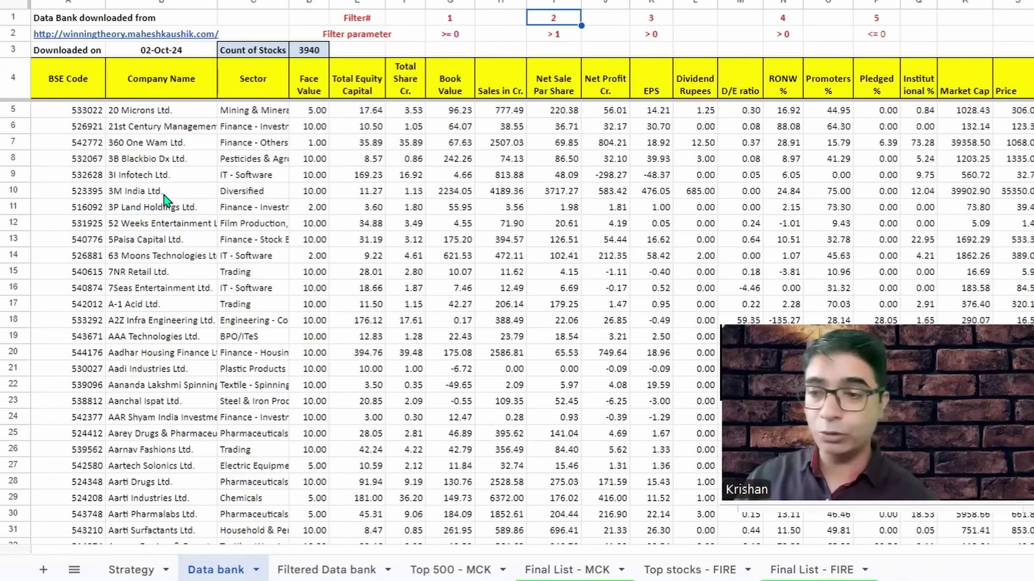
left_click_drag(46, 115, 1026, 111)
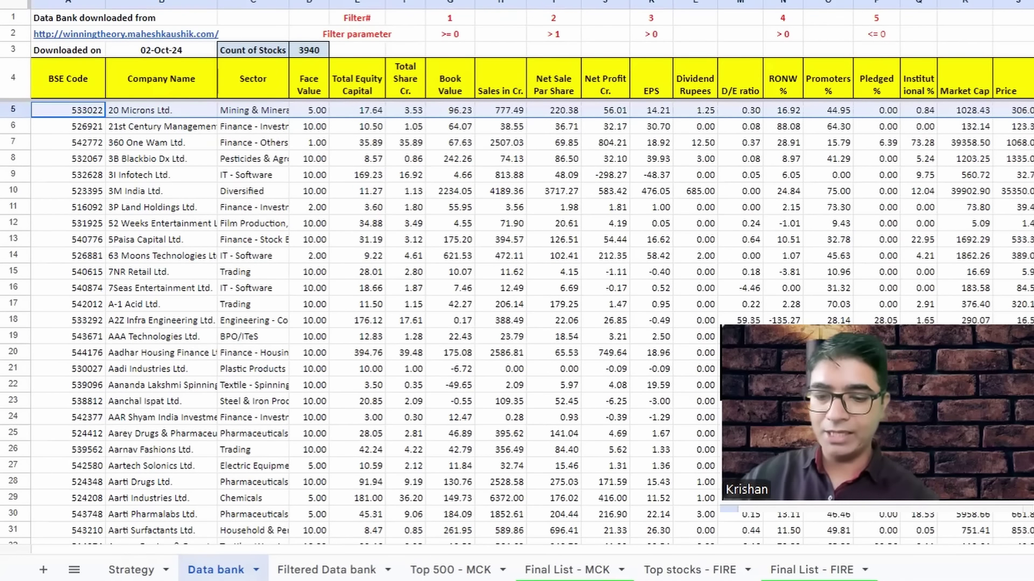
key("shift+Down")
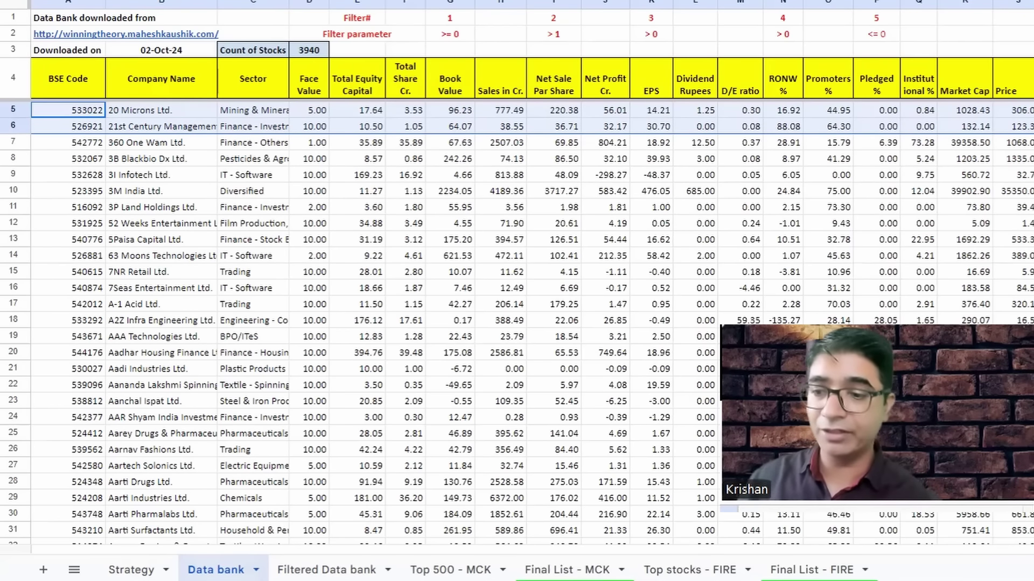
Return to the Strategy sheet and review the stock selection rules and the yearly revisit rules.
left_click(119, 571)
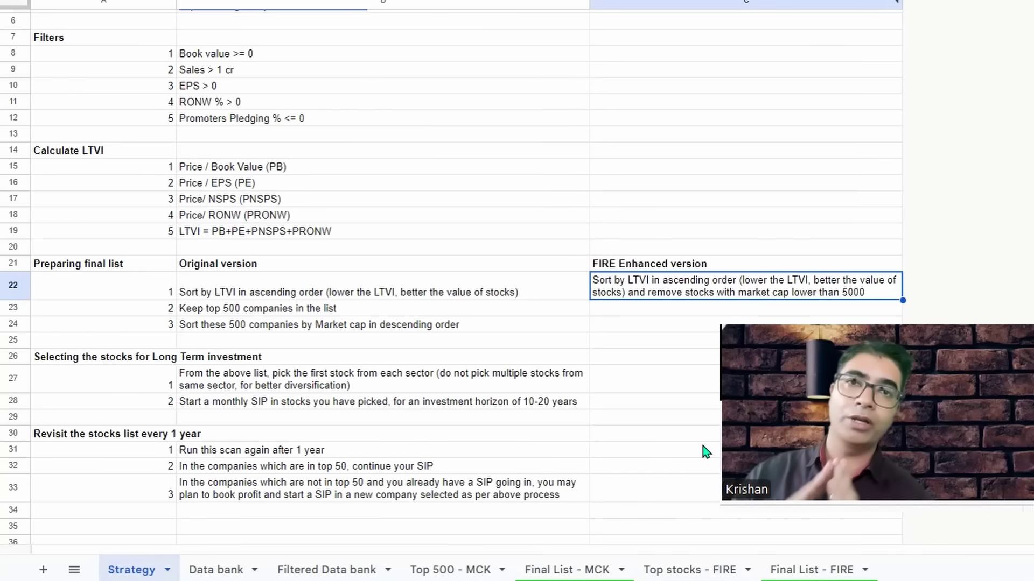
scroll(276, 434, "up", 1)
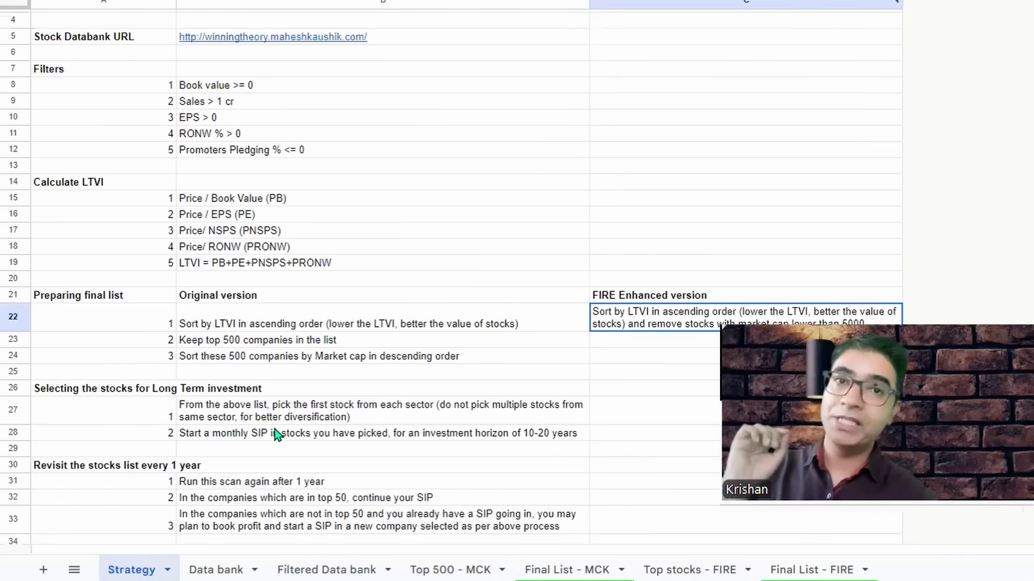
scroll(274, 430, "up", 1)
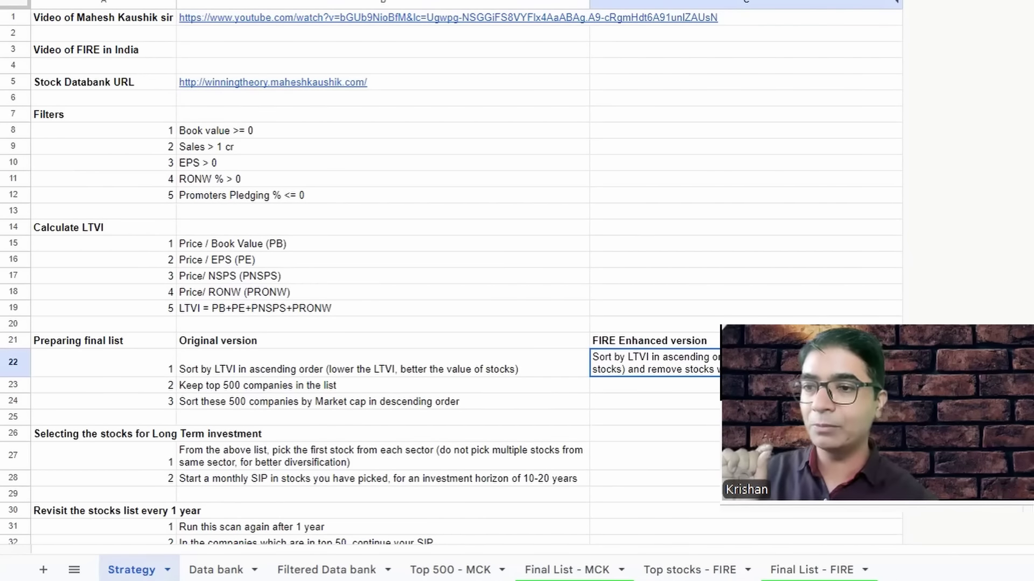
Switch to the SIP management spreadsheet and locate the link to the LTVI sheet for selecting long-term stocks.
key("ctrl+Tab")
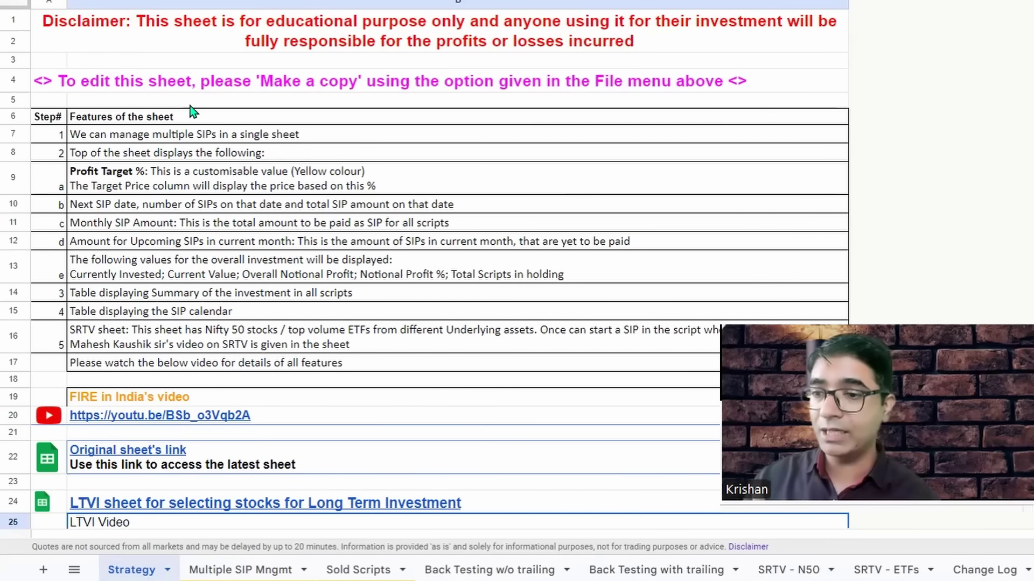
scroll(368, 253, "down", 2)
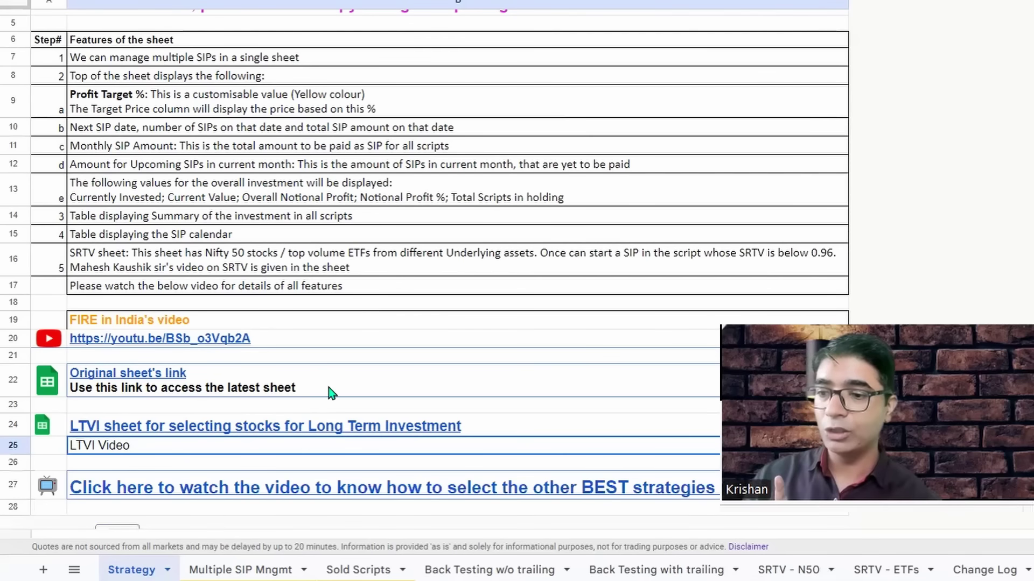
mouse_move(169, 426)
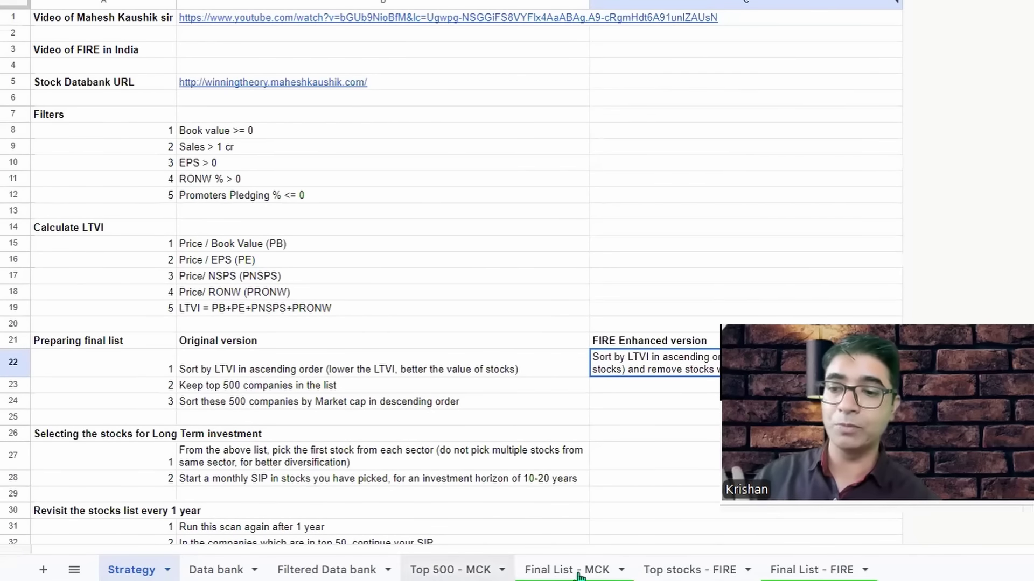
In the LTVI spreadsheet, view the Final List - FIRE sheet followed by the Final List - MCK sheet.
left_click(788, 574)
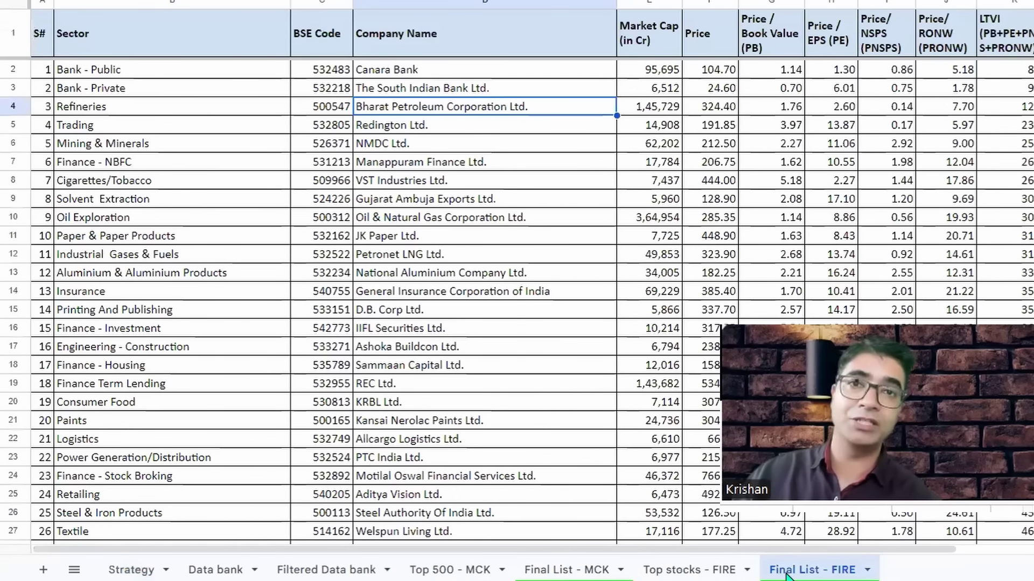
left_click(566, 569)
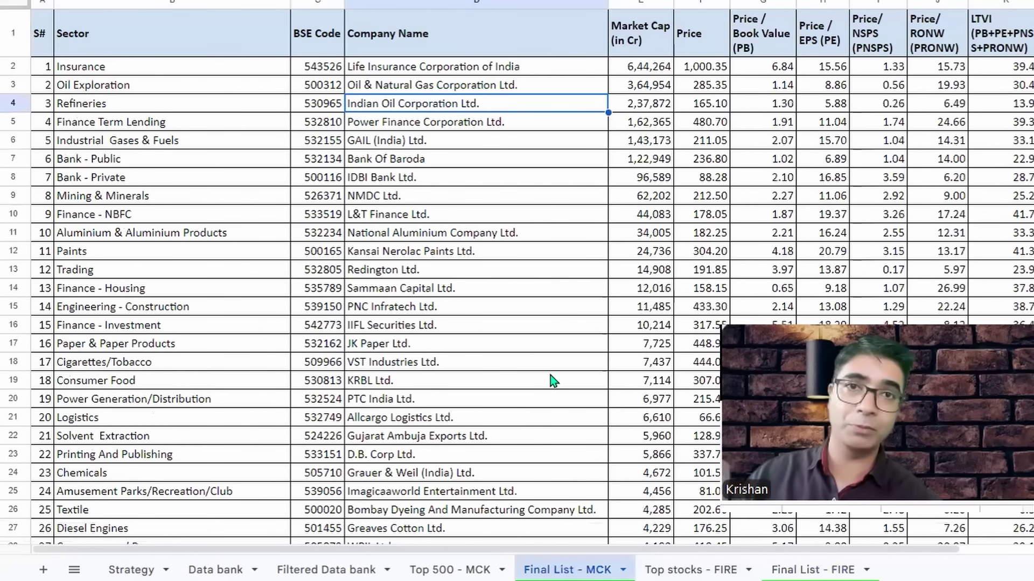